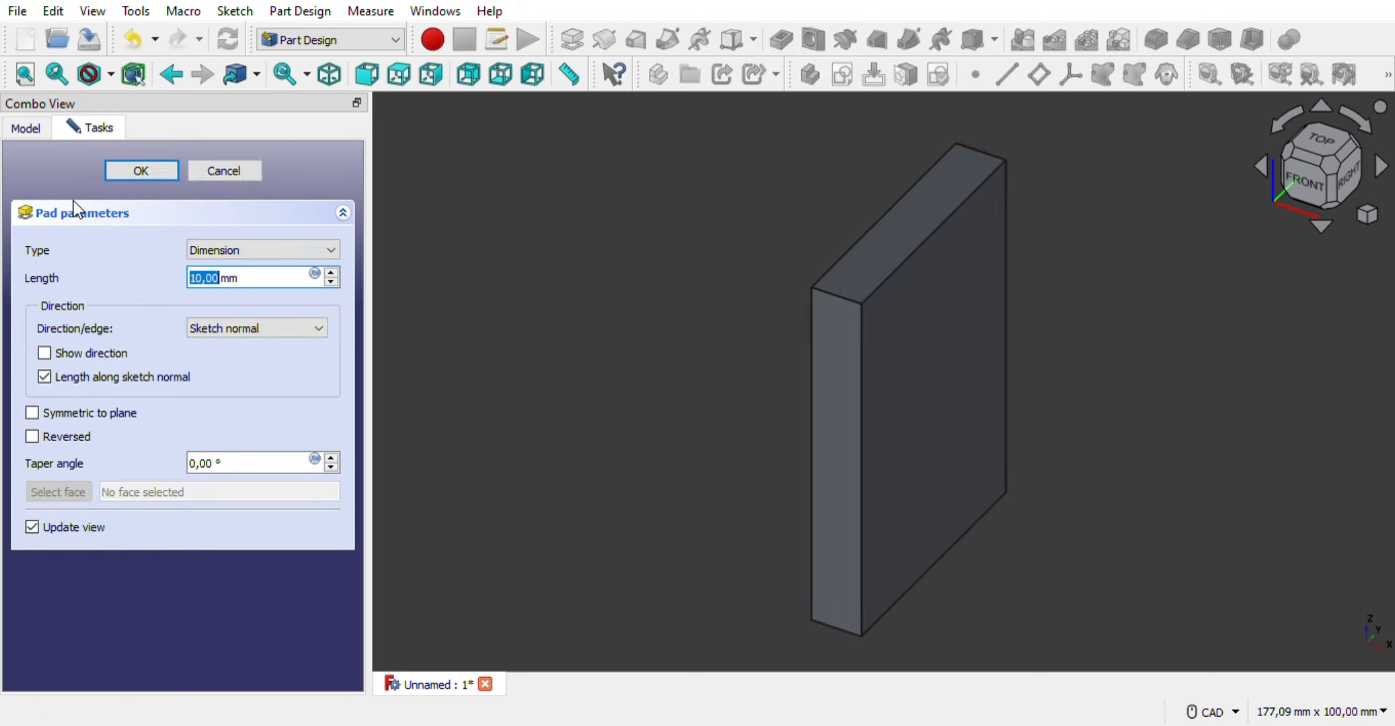
Complete the rectangular plate's pad at 5 mm and fillet its two upper corner edges with a 20 mm radius
key(Return)
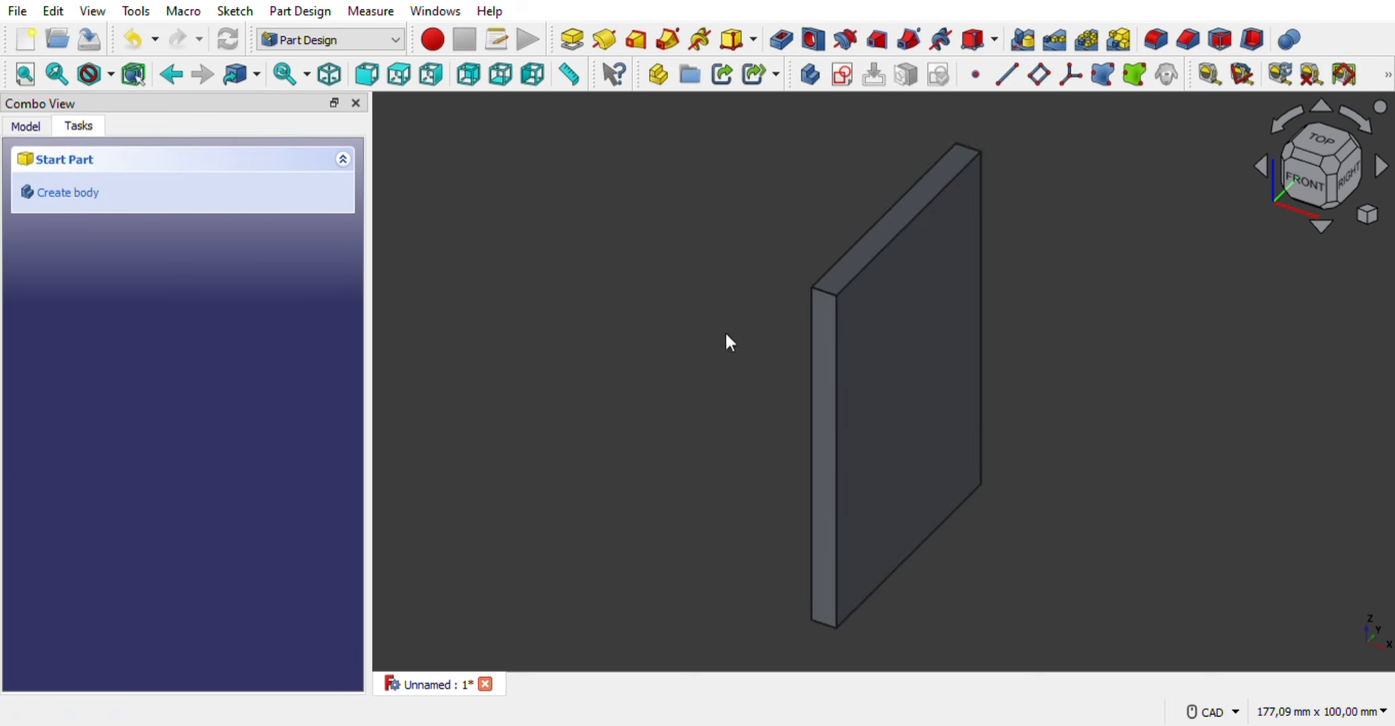
middle_drag(1146, 333, 1085, 479)
scroll(1084, 475, up, 2)
middle_drag(1046, 396, 1155, 445)
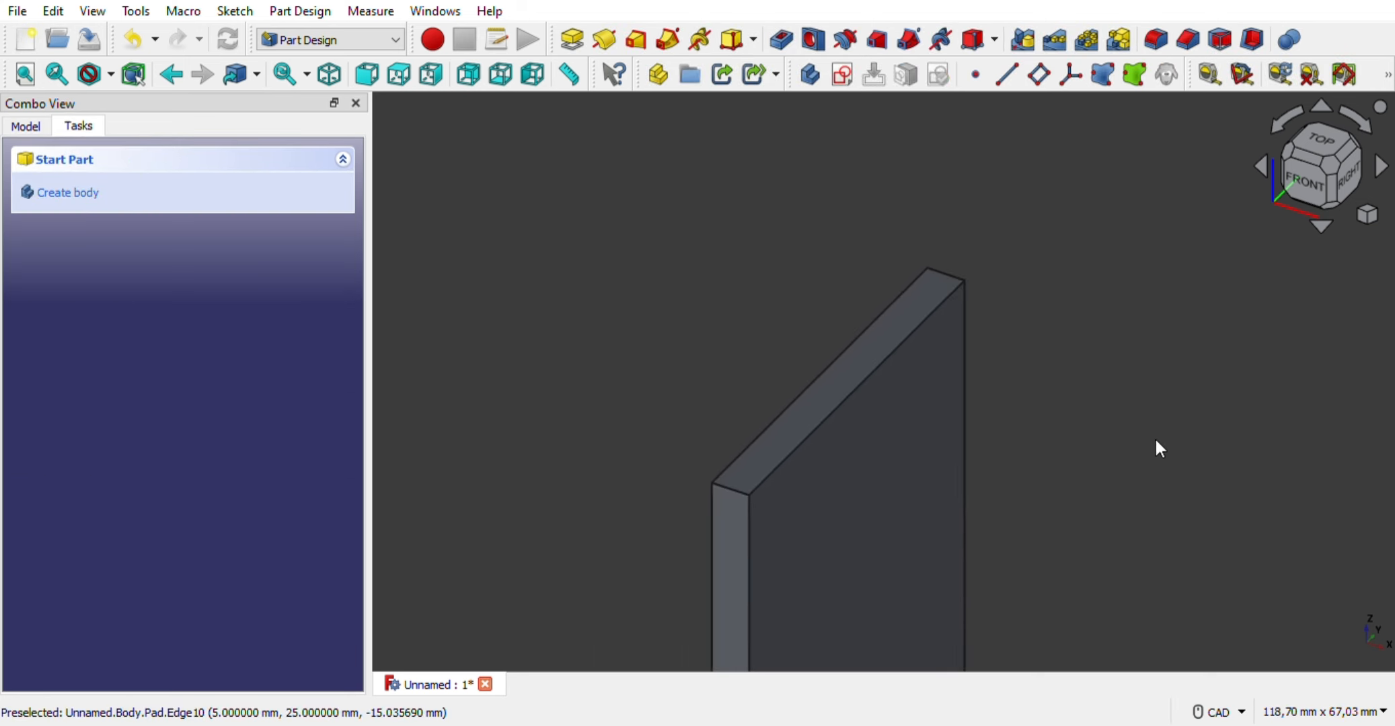
click(749, 495)
click(747, 495)
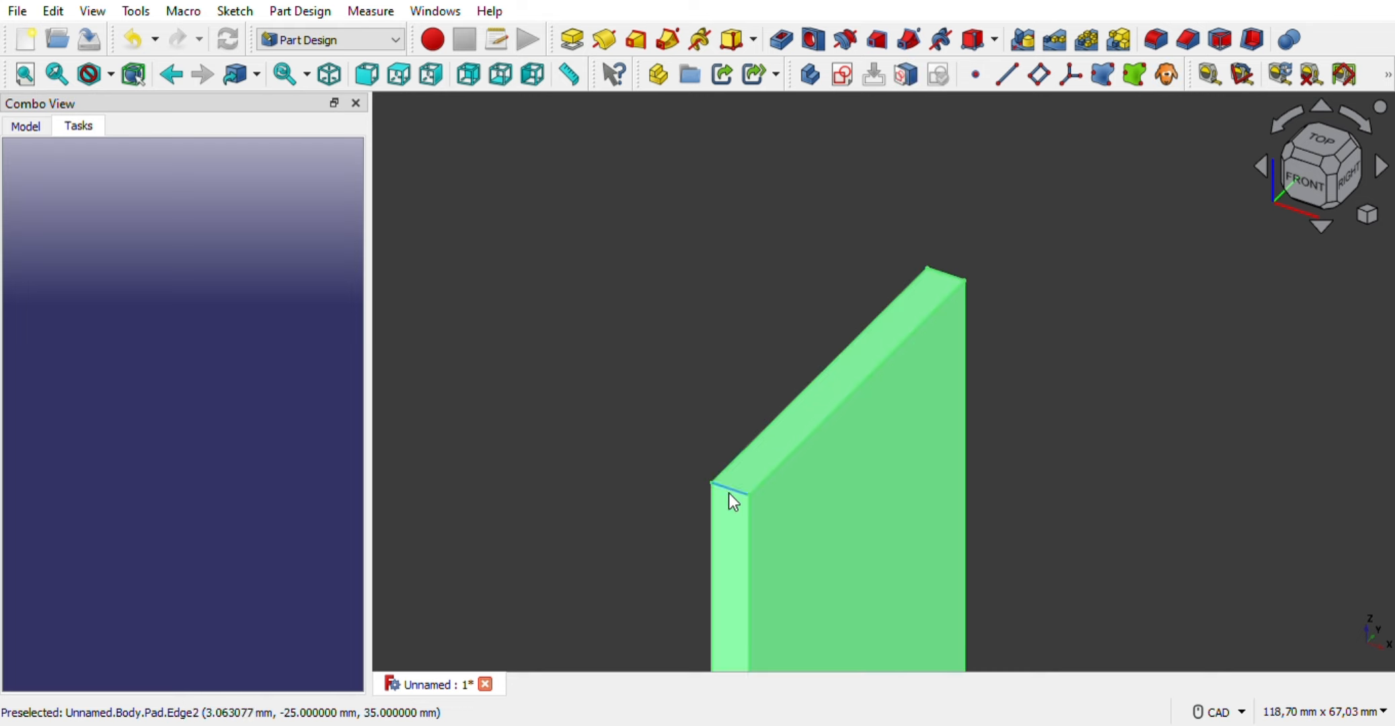
click(663, 450)
click(733, 498)
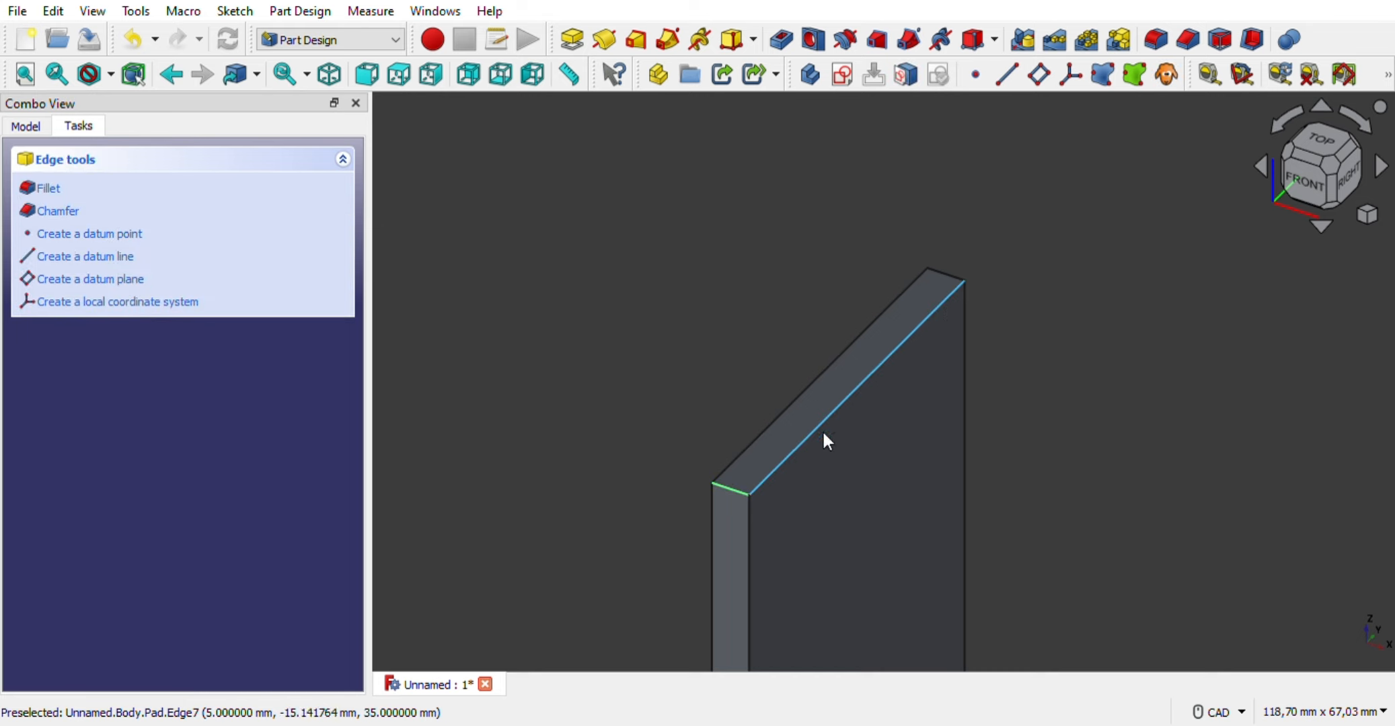
click(945, 274)
click(47, 188)
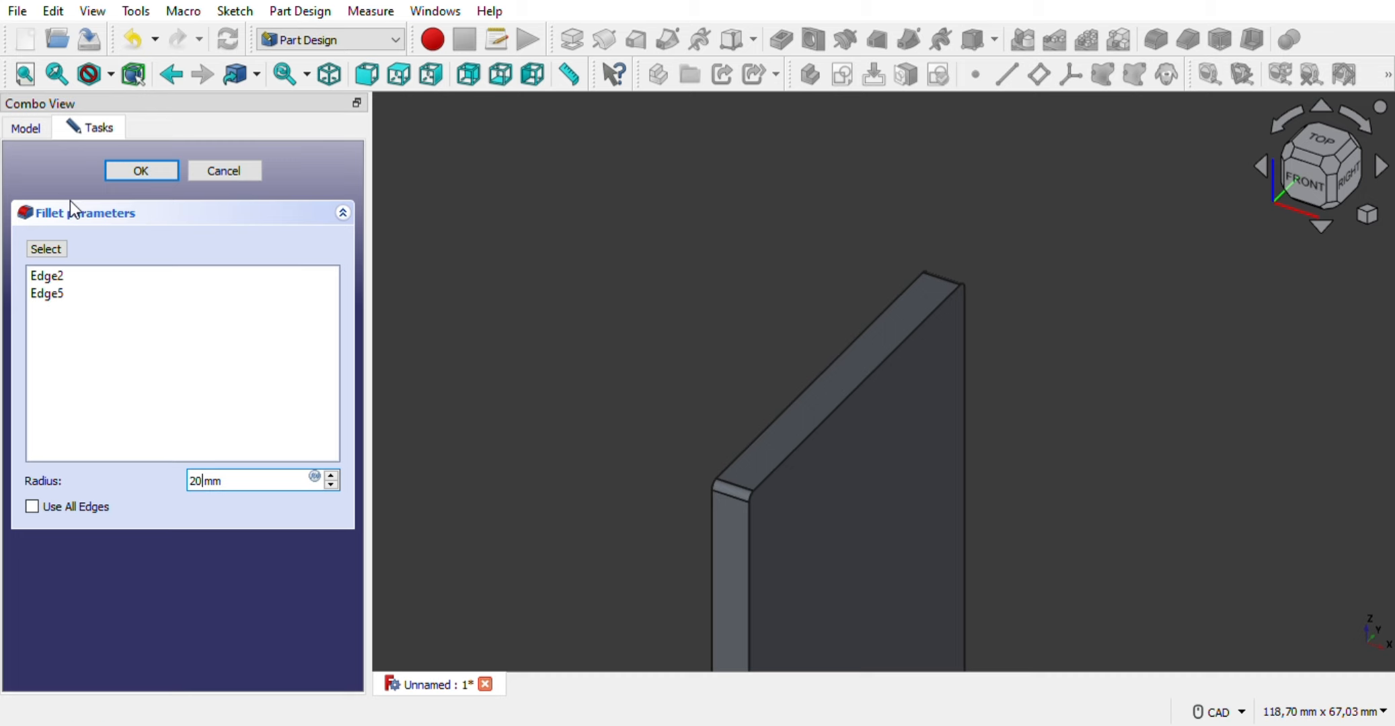
key(Return)
Fillet the plate's lower corner edge at the front end with a 10 mm radius
middle_drag(1143, 442, 1190, 203)
scroll(1191, 203, up, 1)
middle_drag(1134, 395, 1125, 376)
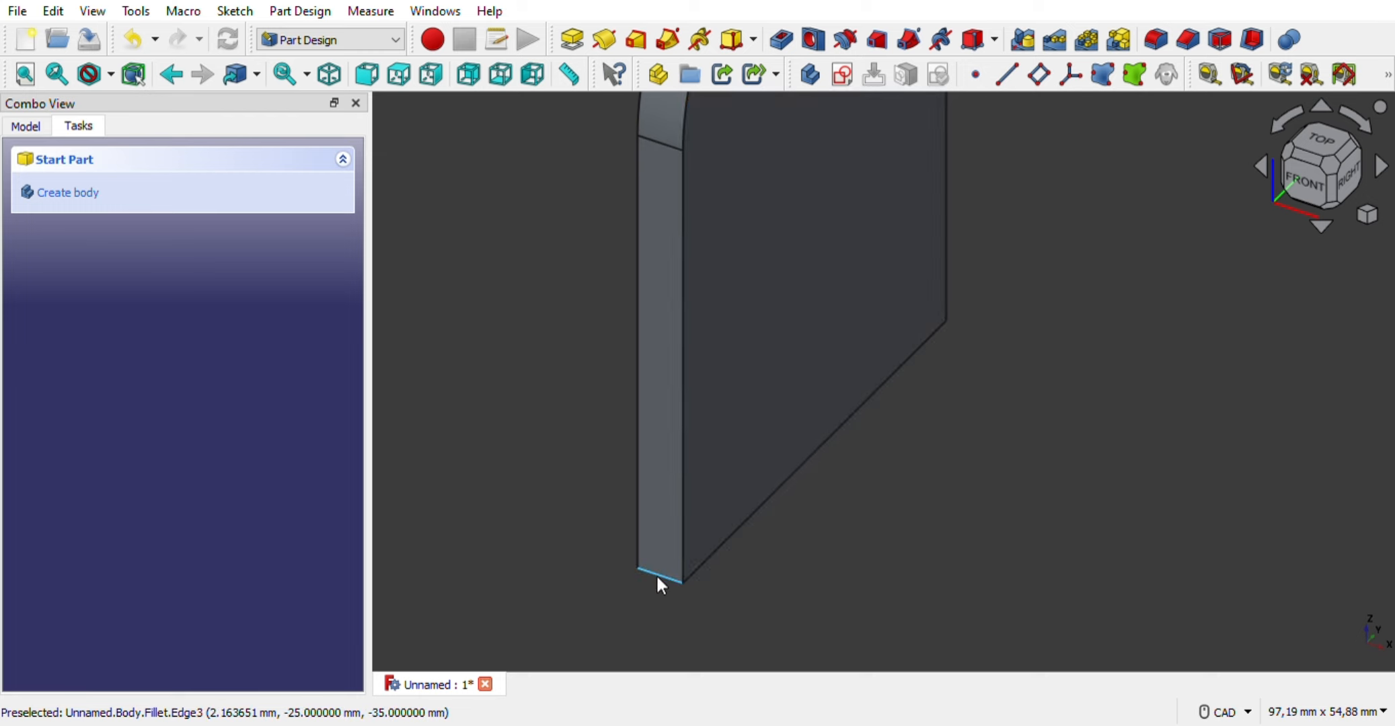
click(658, 577)
click(46, 188)
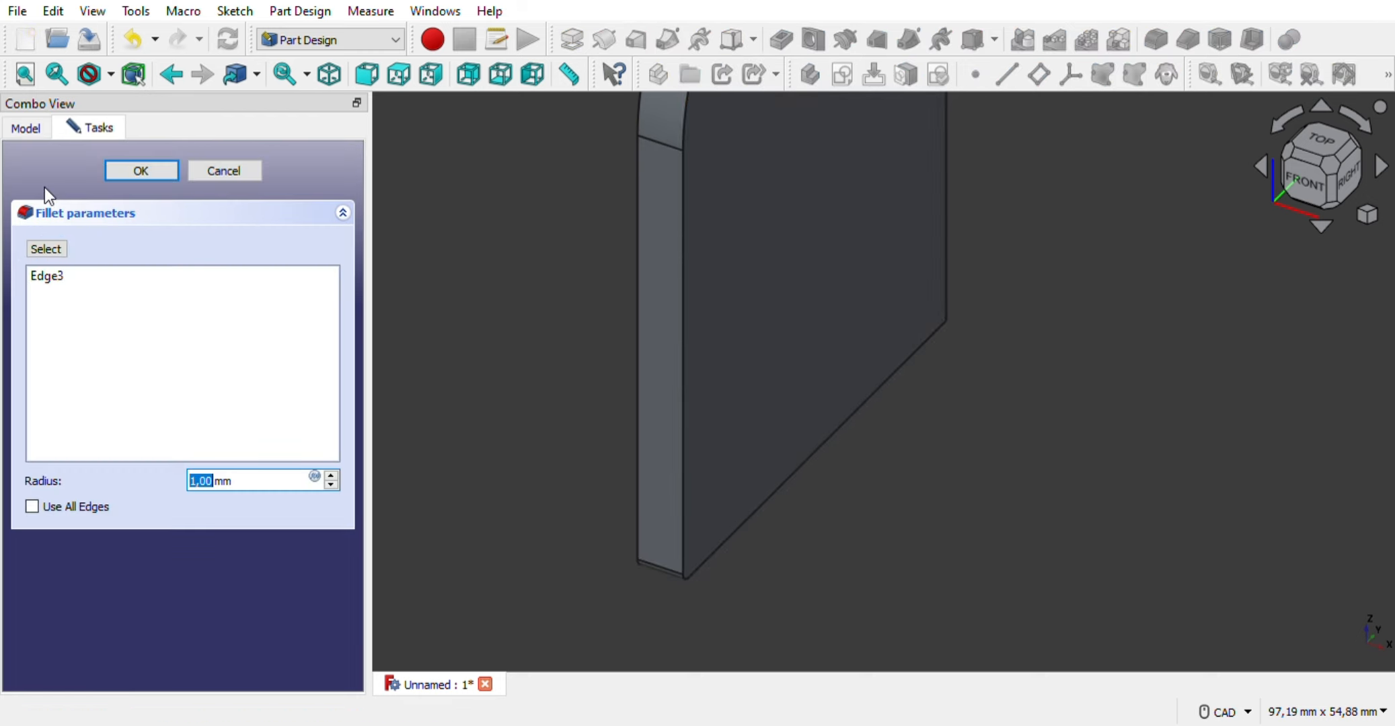
text(0)
key(Return)
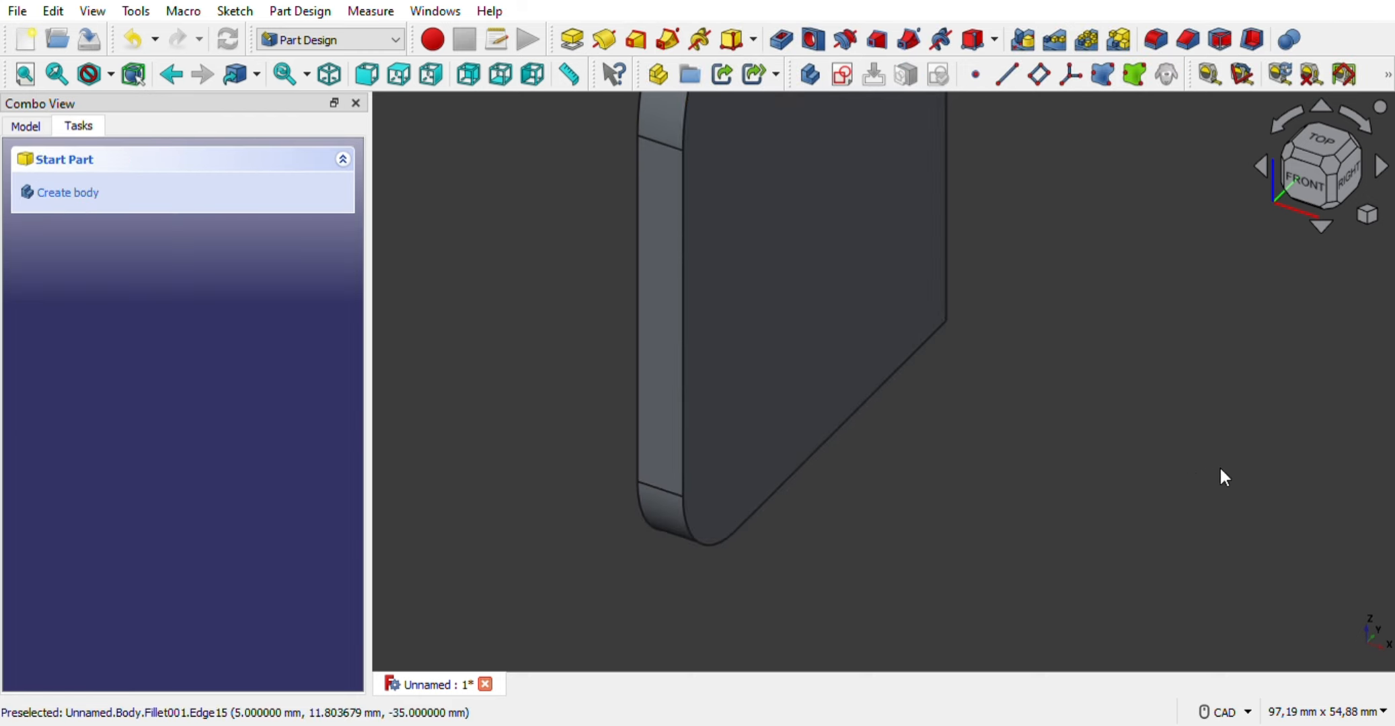
Fillet the remaining sharp lower corner edge at the plate's other end with a 10 mm radius
middle_drag(1220, 470, 1268, 360)
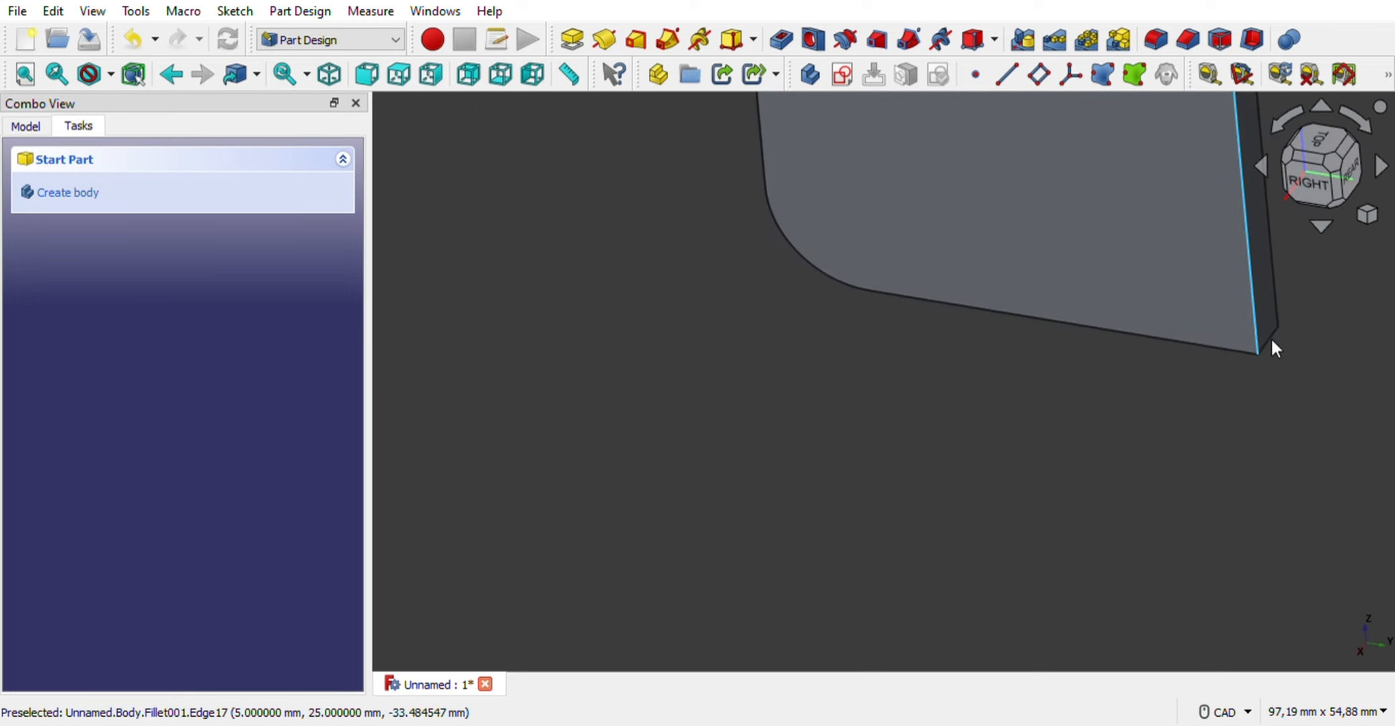
scroll(1210, 429, up, 3)
middle_drag(1211, 429, 914, 590)
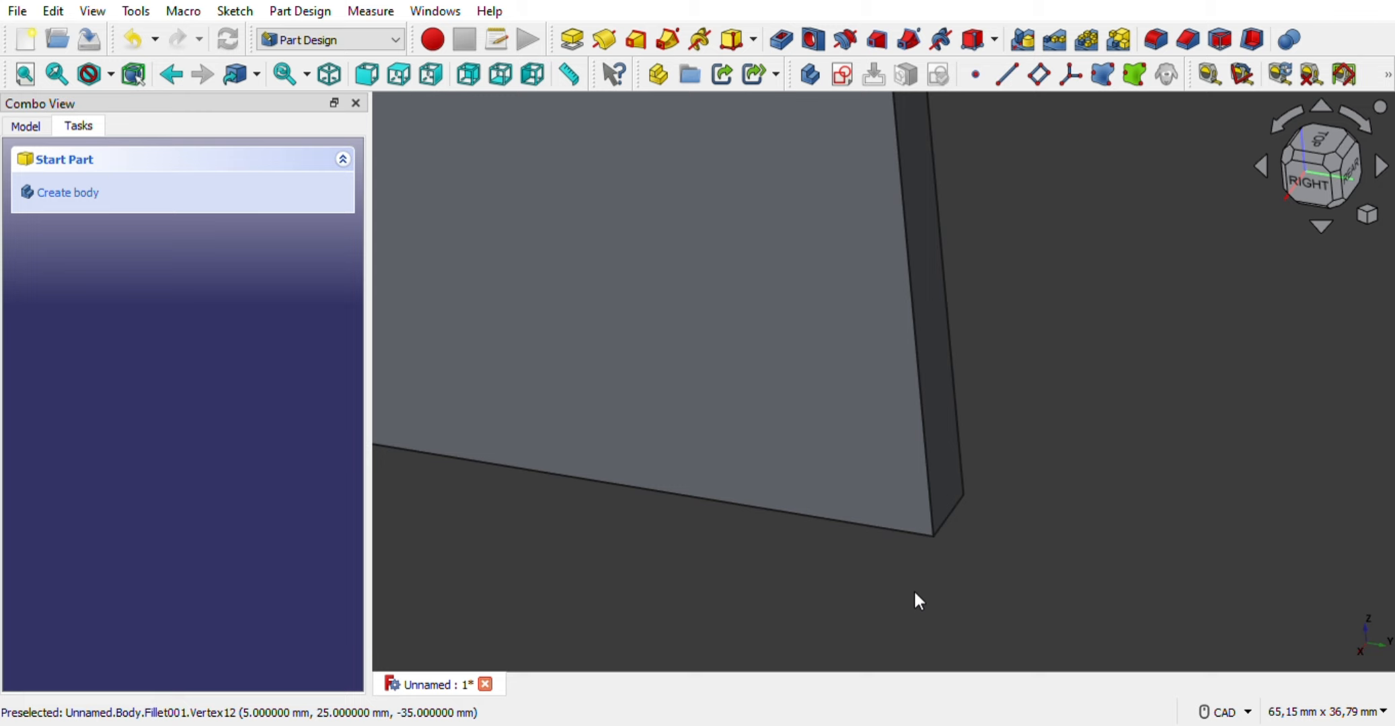
click(958, 509)
click(48, 189)
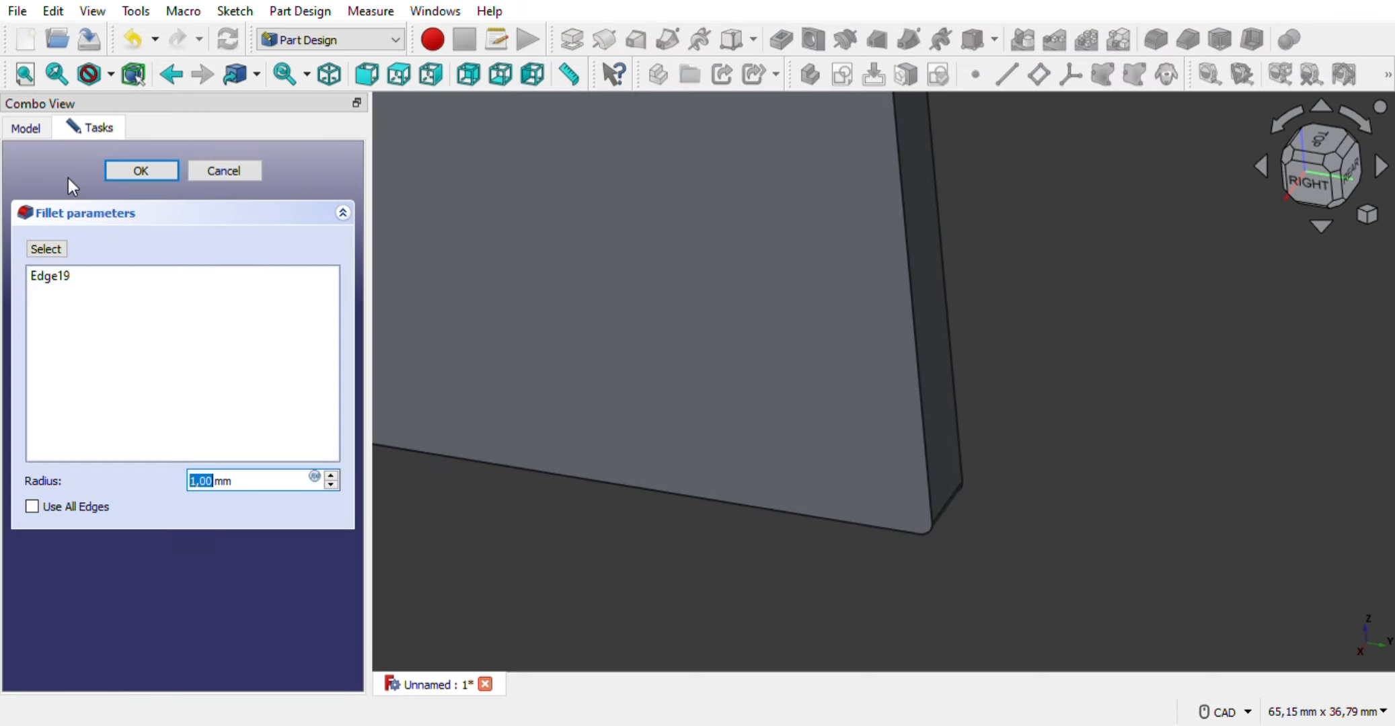
key(Return)
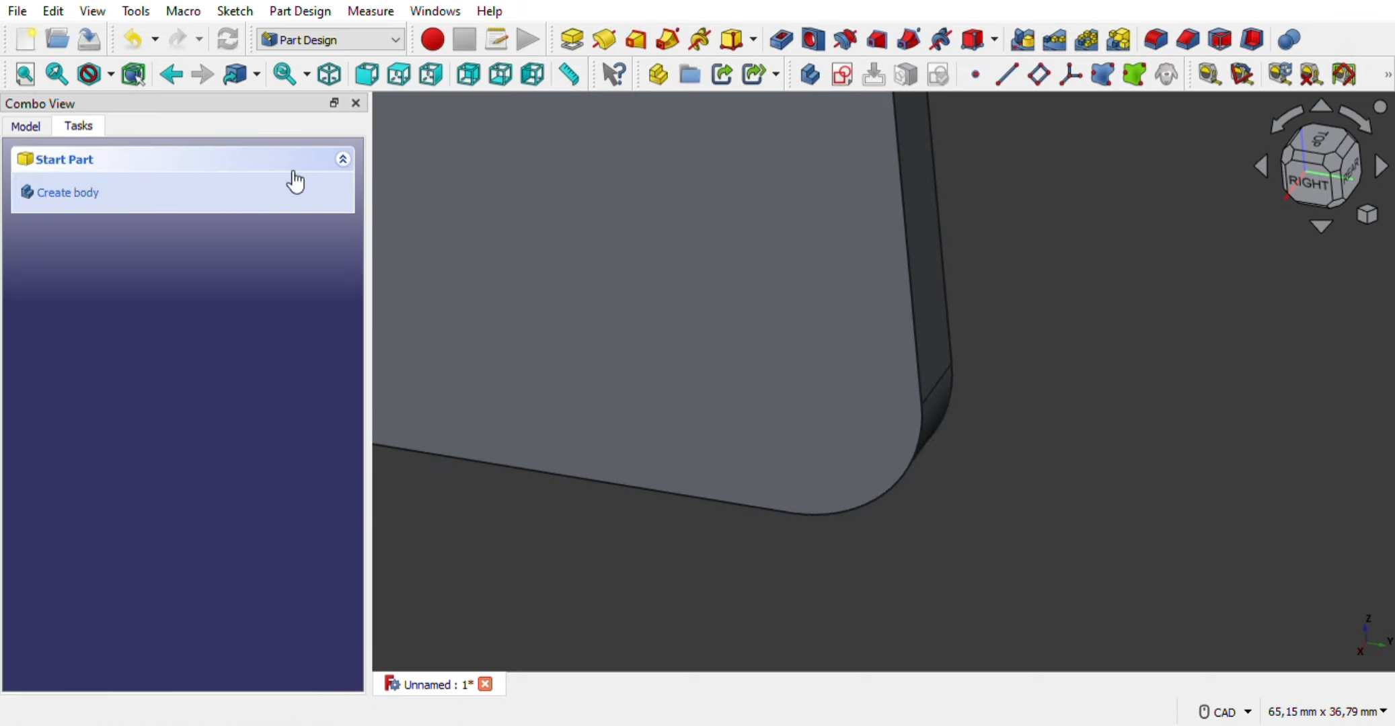
Fillet the whole outline of the plate's large outer face with a 1 mm radius
click(596, 169)
click(49, 212)
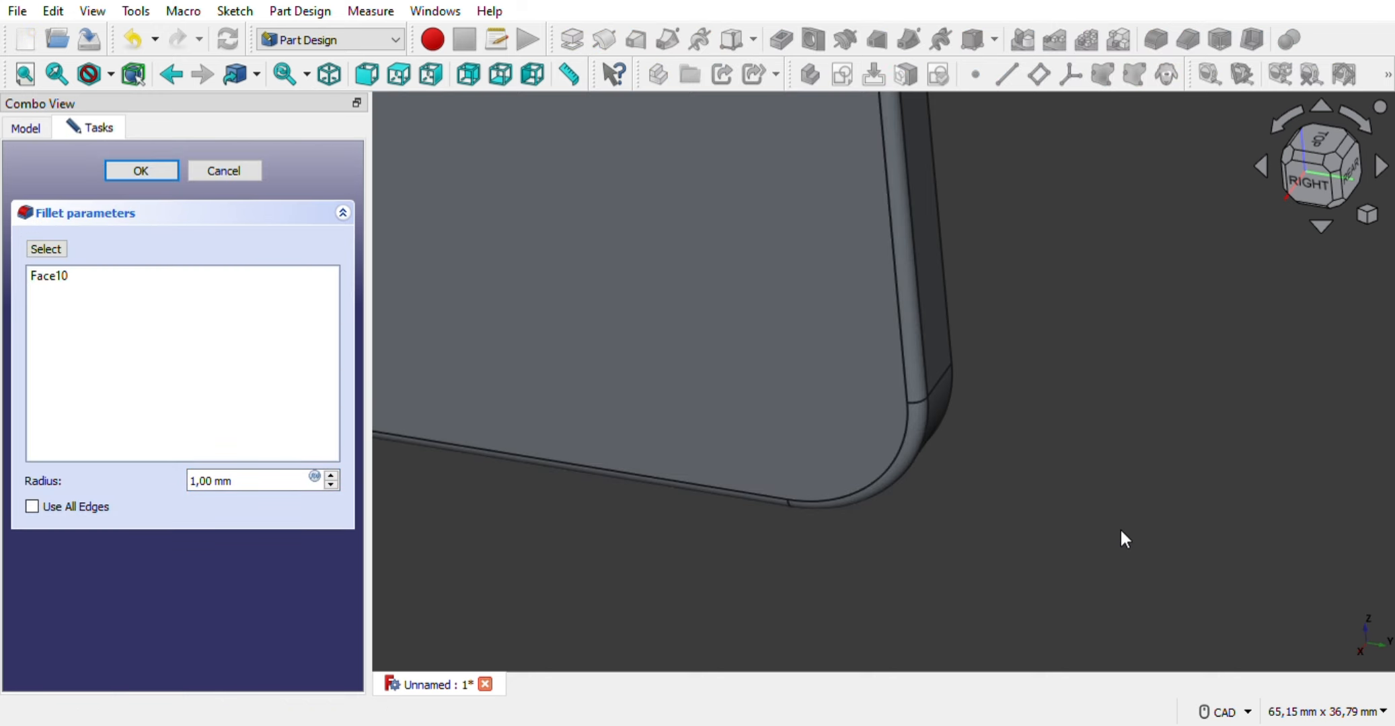
scroll(1123, 525, down, 5)
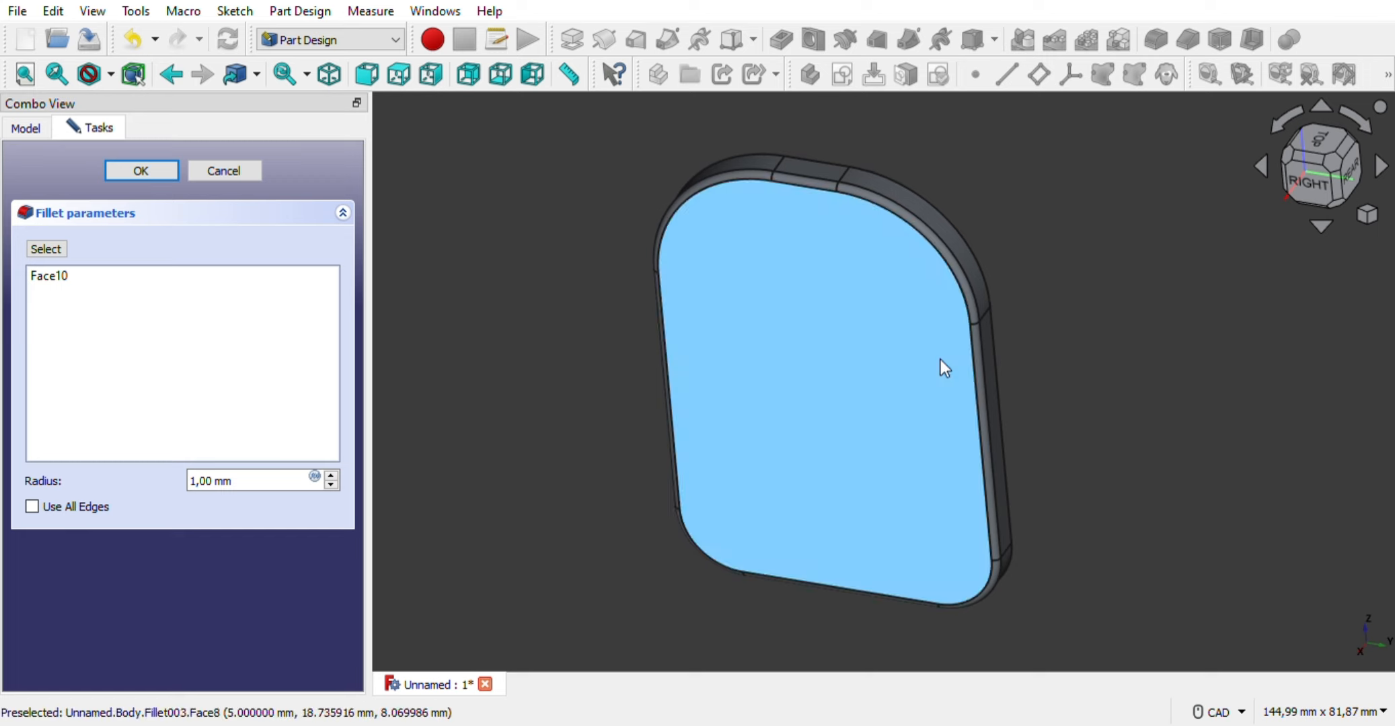
click(121, 170)
Create a new sketch on the XZ base plane, perpendicular to the plate
middle_drag(558, 292, 490, 288)
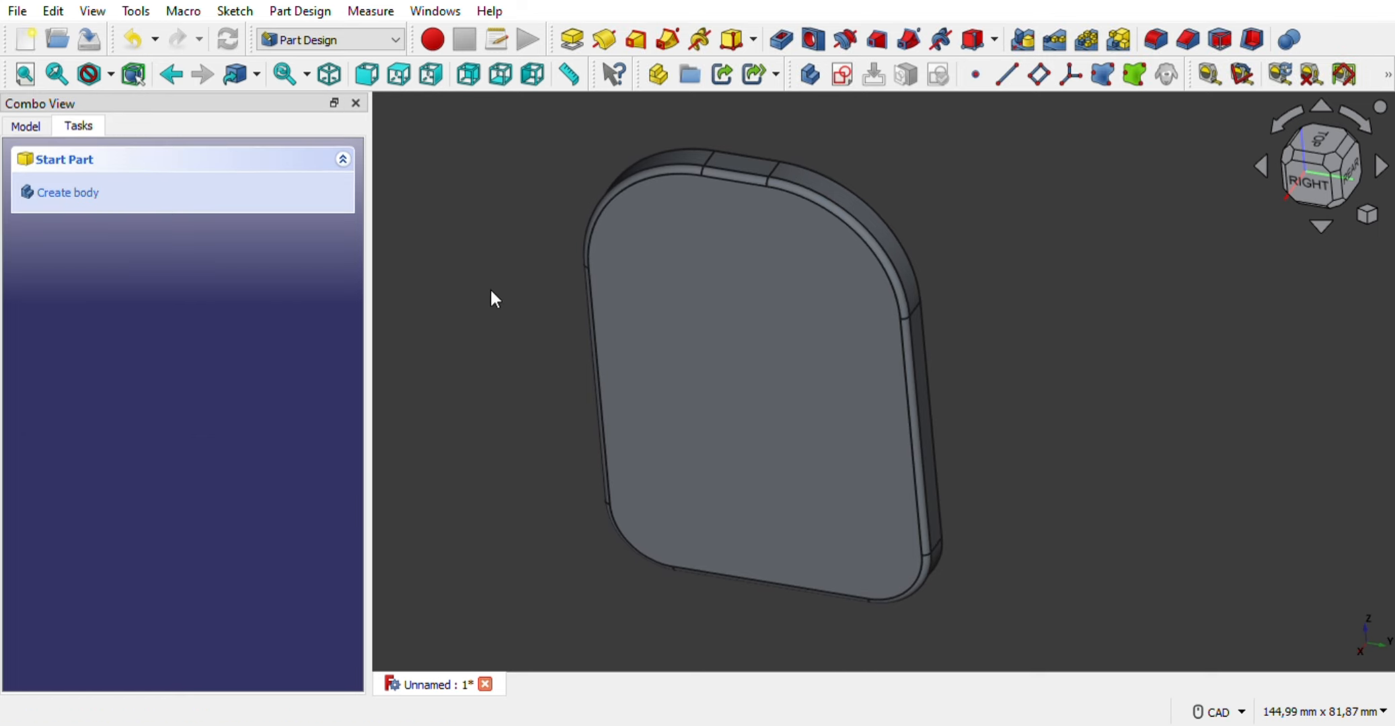
click(841, 74)
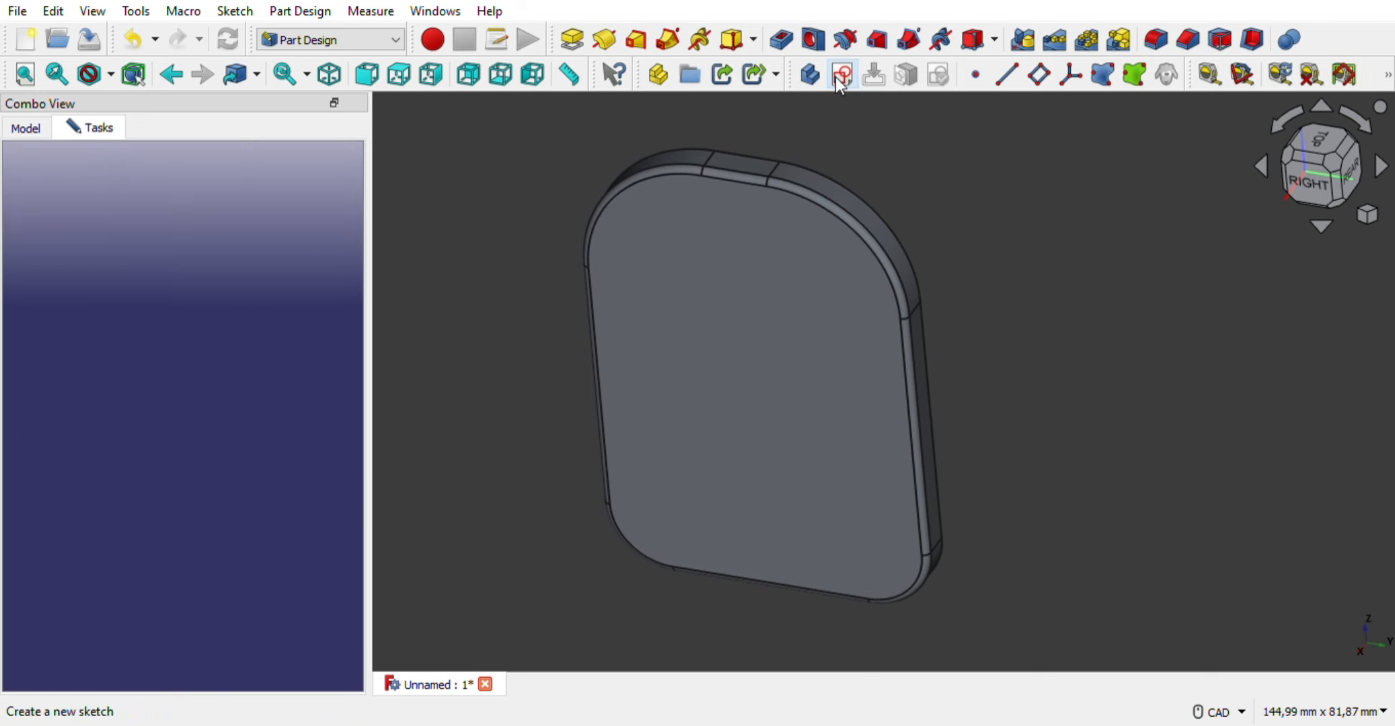
middle_drag(1189, 411, 1152, 397)
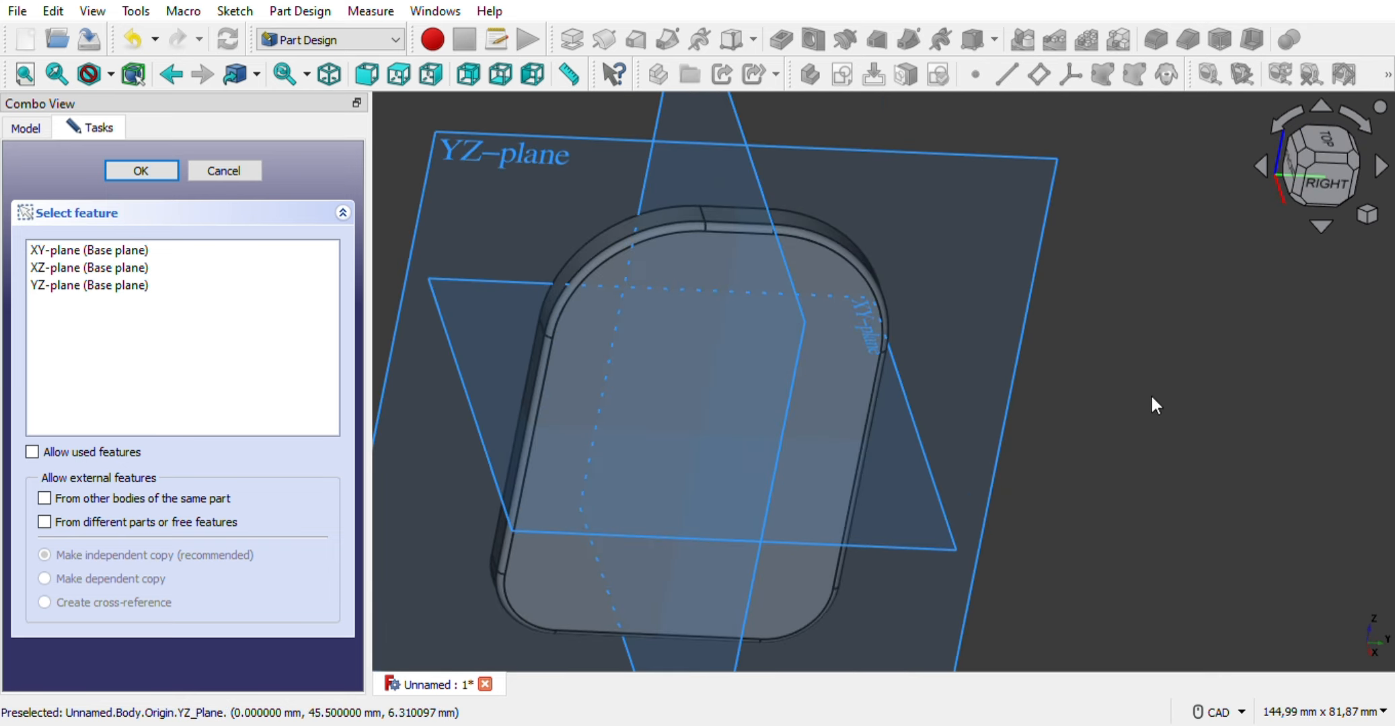
mouse_move(1095, 286)
middle_down()
mouse_move(1140, 483)
mouse_move(1274, 395)
middle_up()
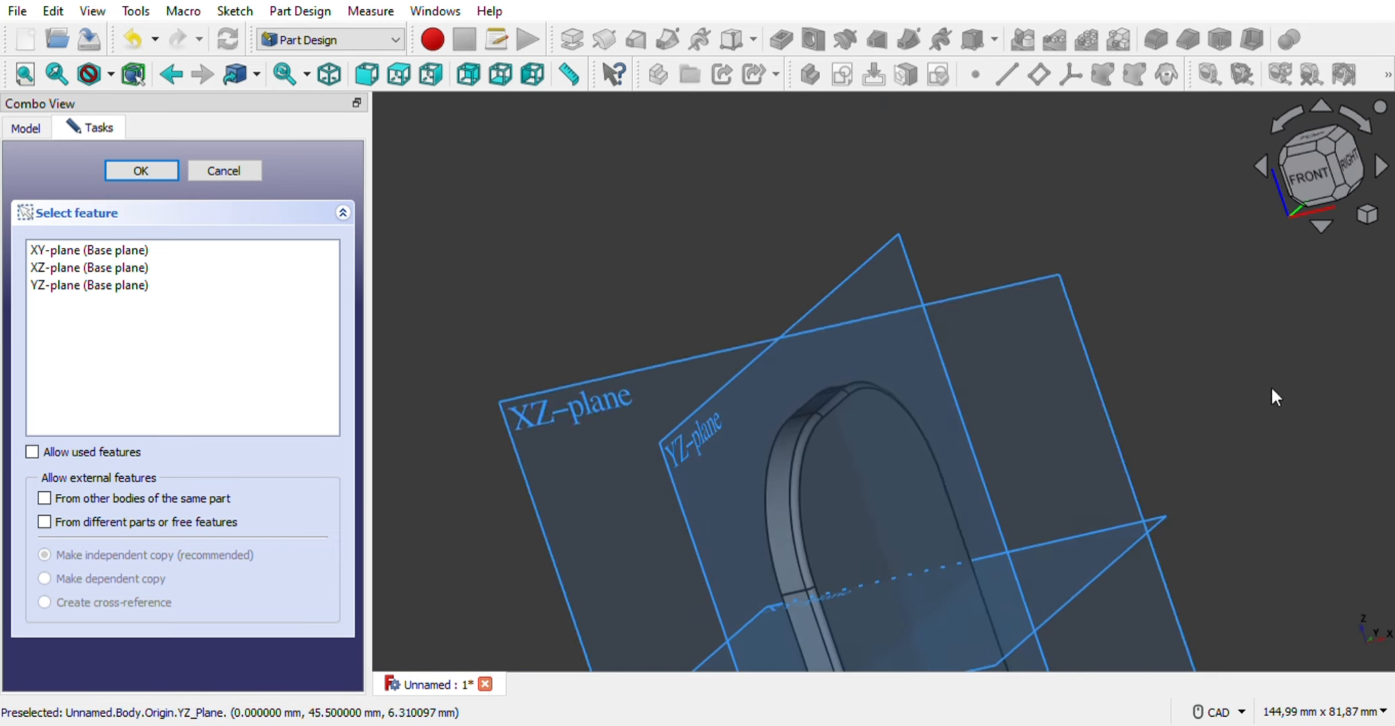
click(1078, 346)
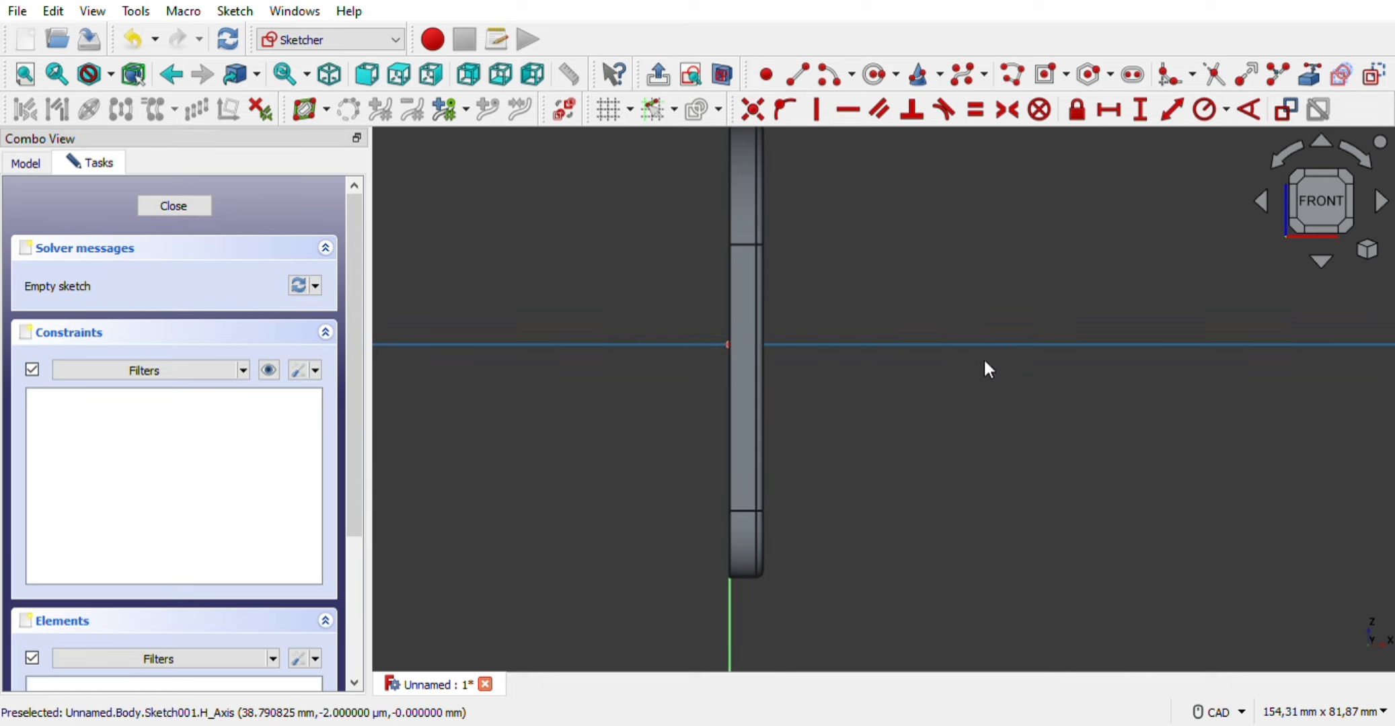
Sketch a quarter arc of about 22 mm radius centred on the origin, from the horizontal axis down into the plate, and close the sketch
click(831, 83)
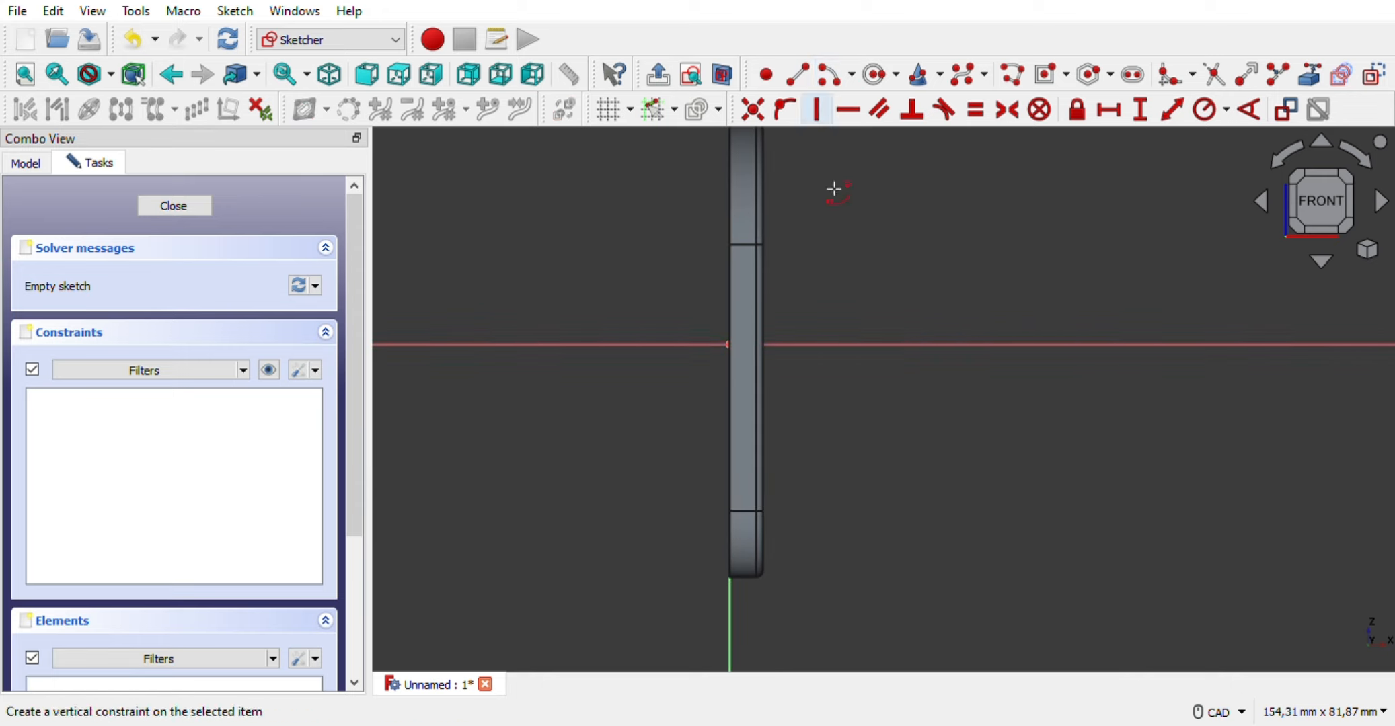
click(741, 355)
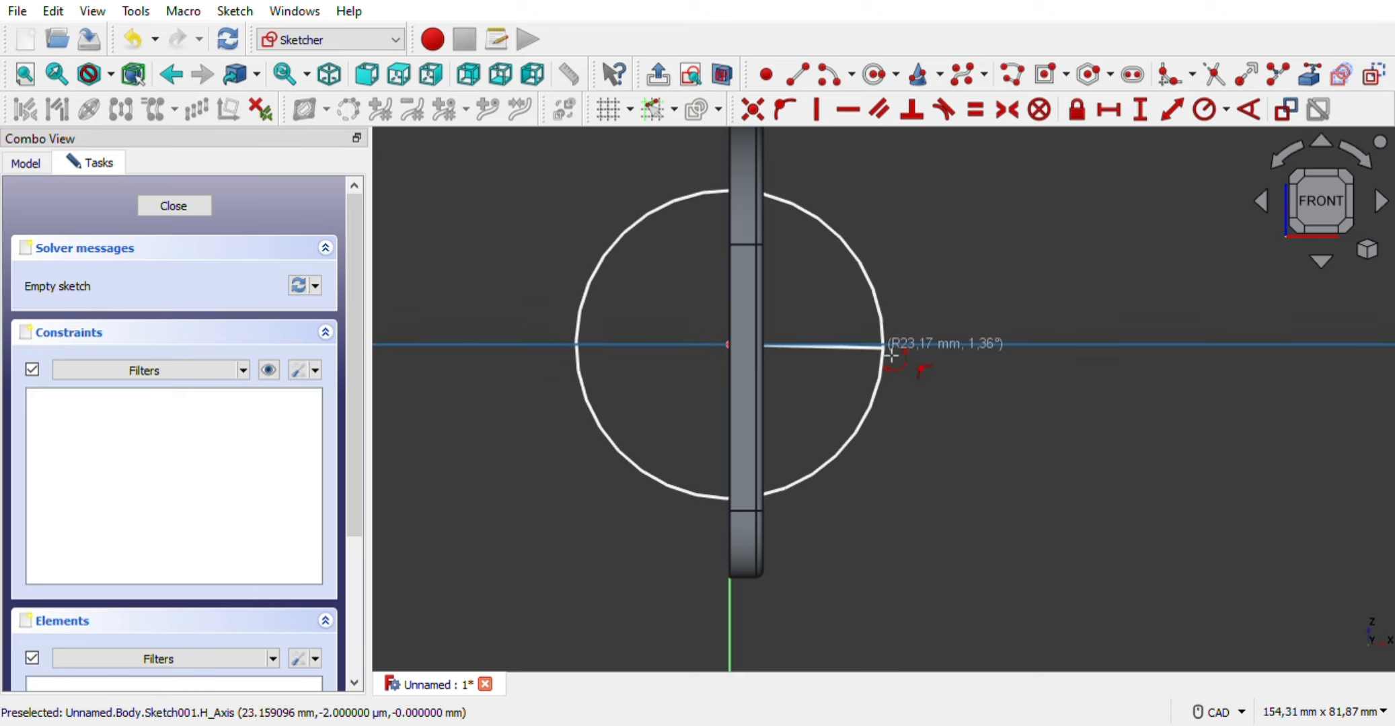
click(874, 345)
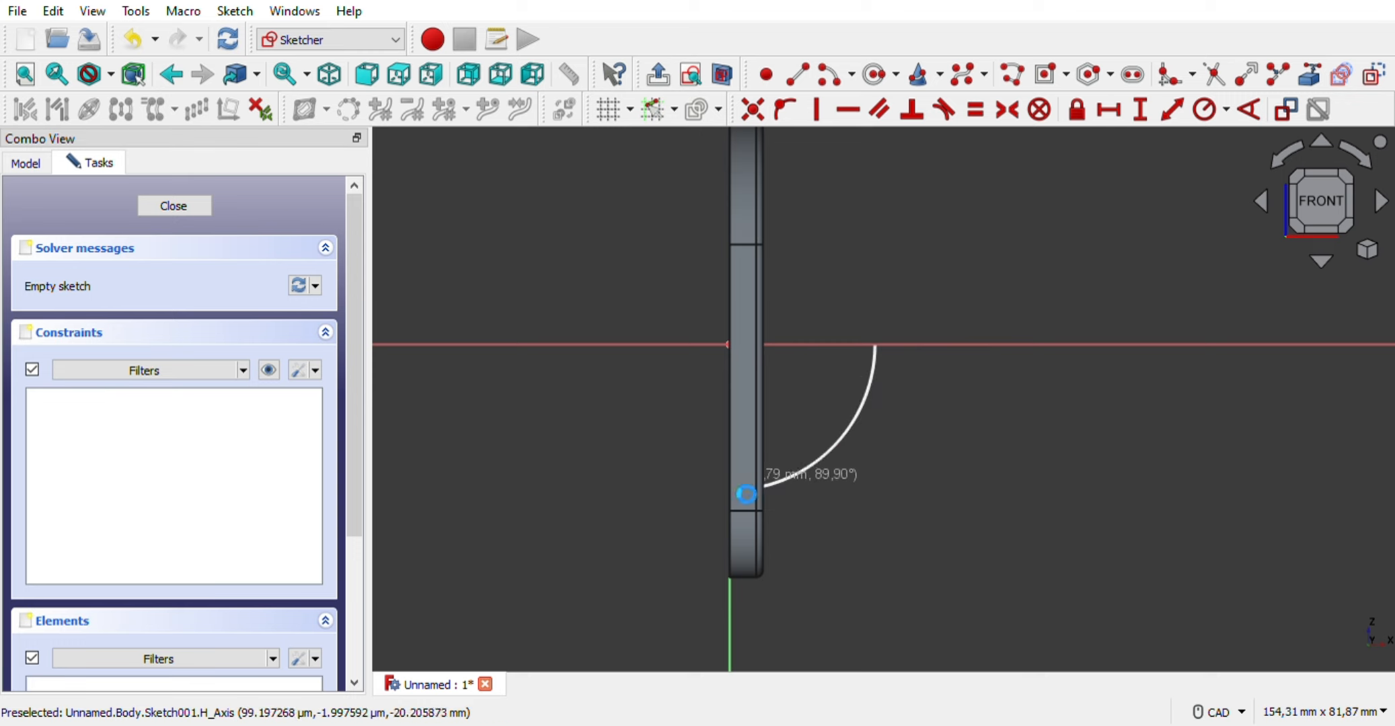
click(746, 494)
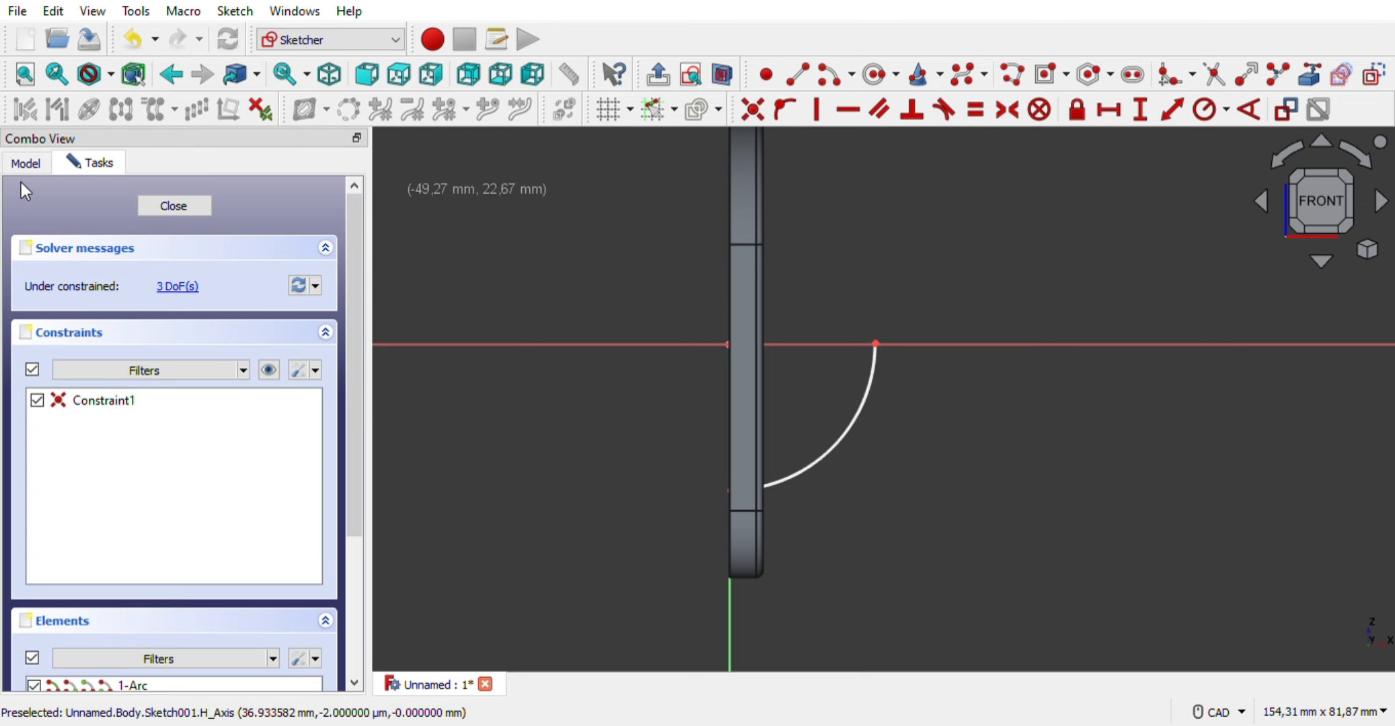
click(173, 206)
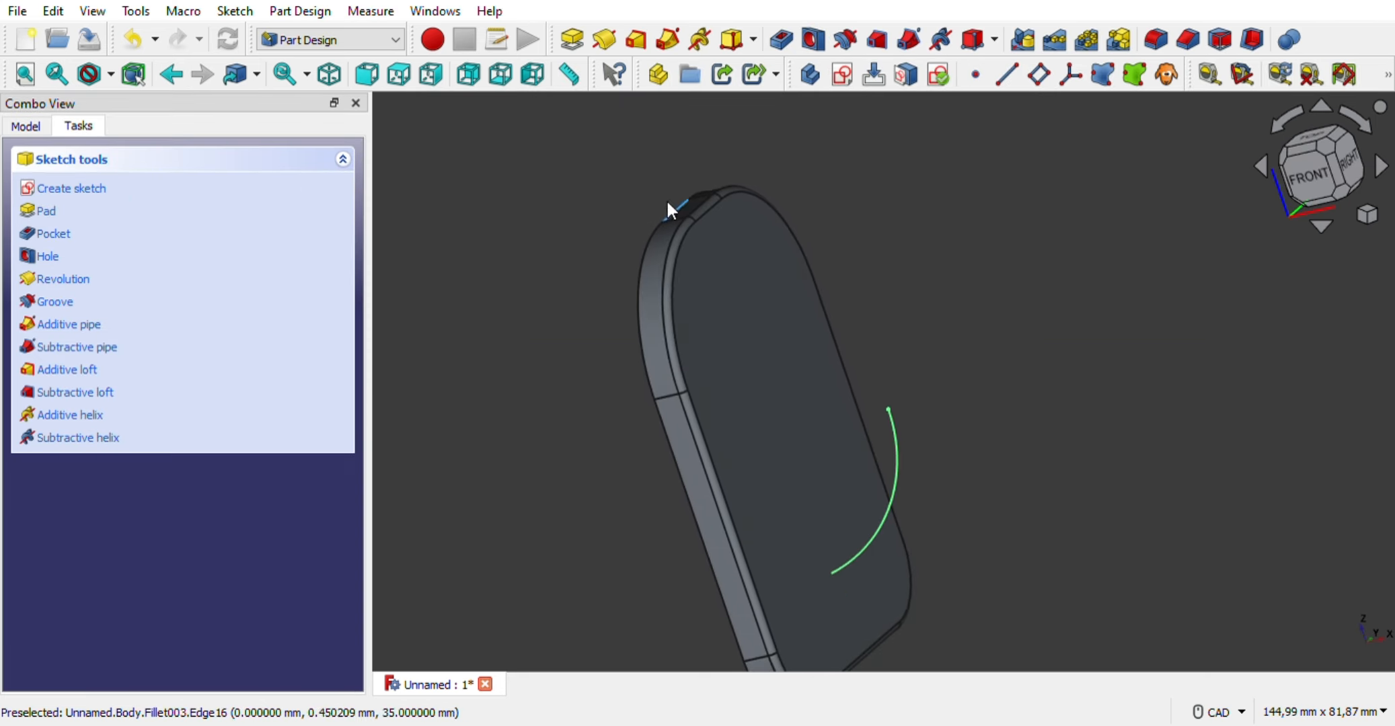
Create a datum plane attached to the sketched arc using the Frenet NB mode
scroll(1110, 434, up, 5)
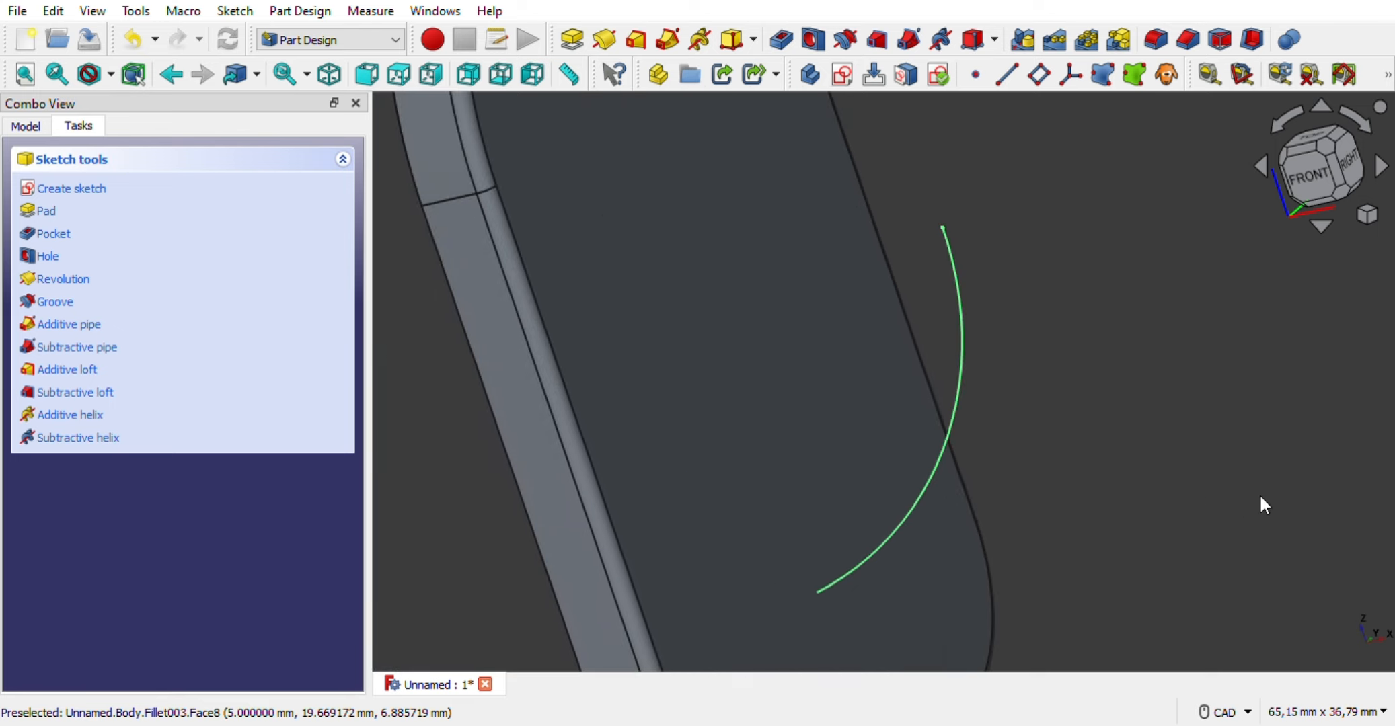
click(963, 353)
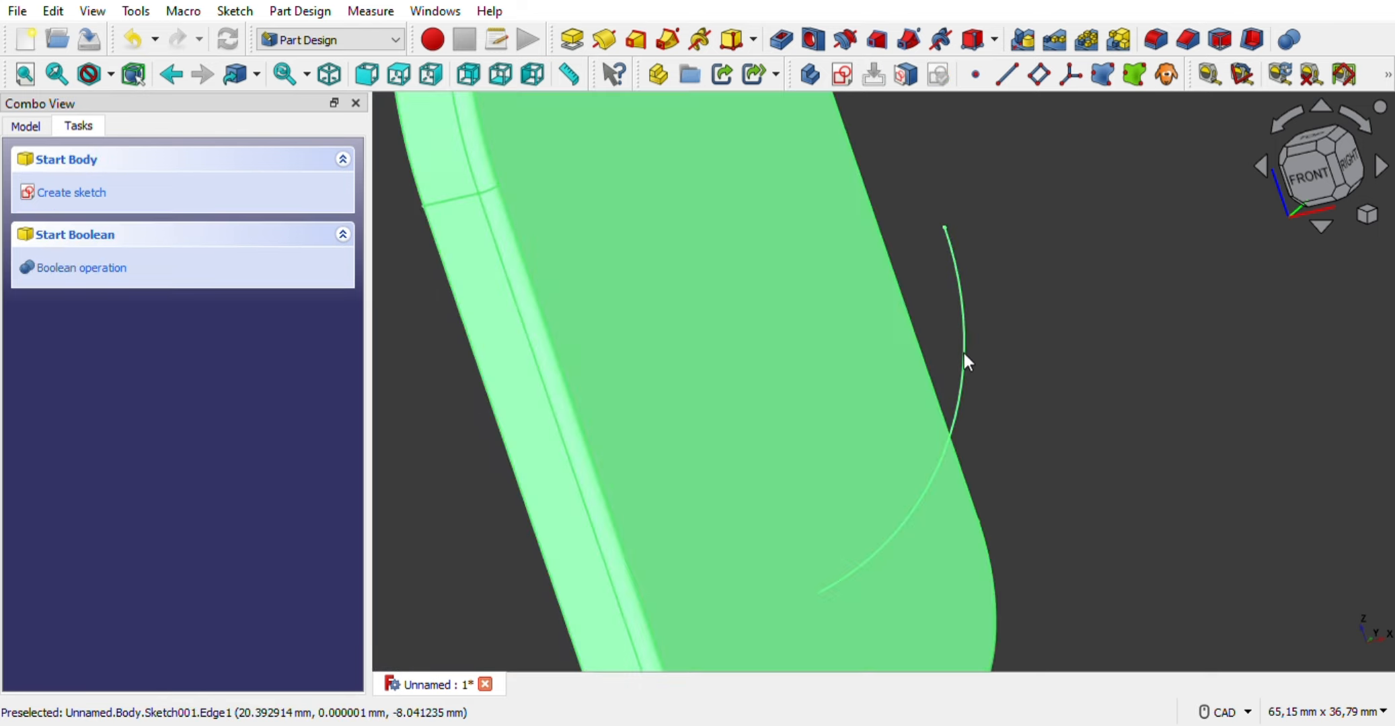
click(1074, 355)
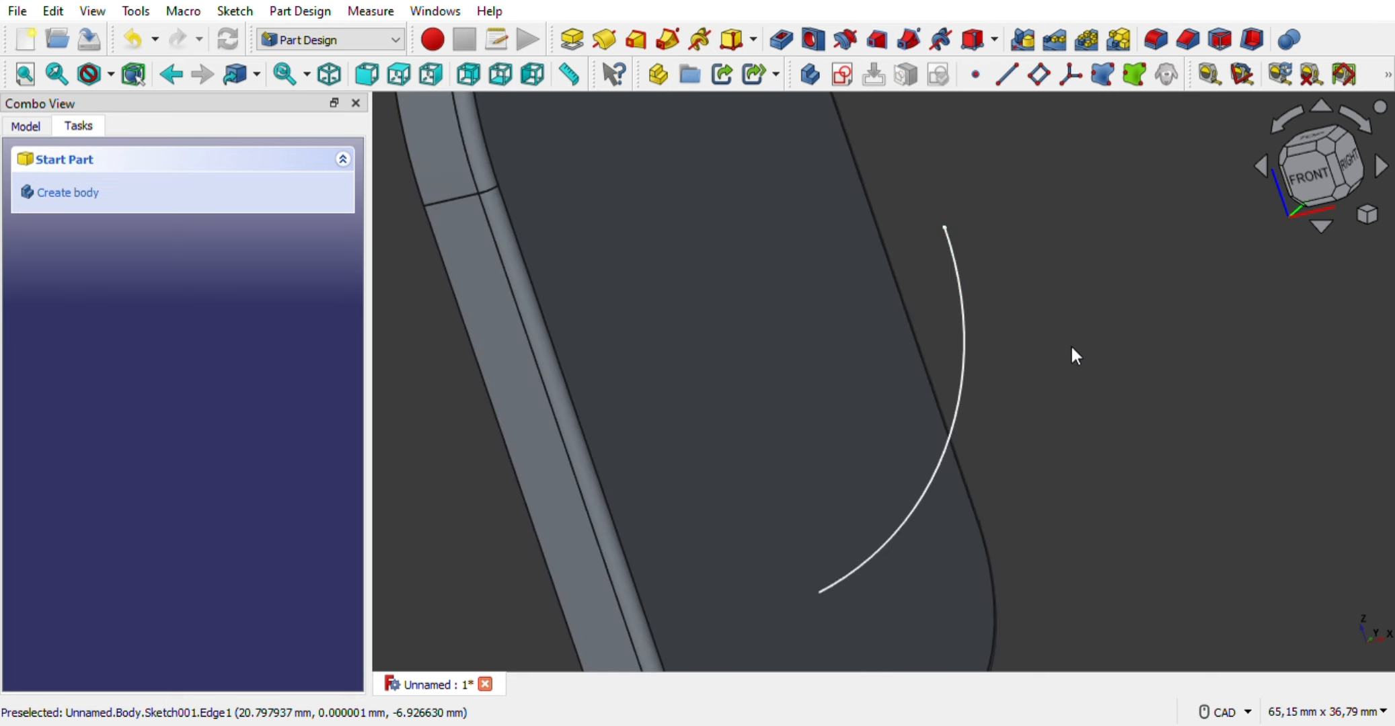
click(966, 310)
click(1040, 75)
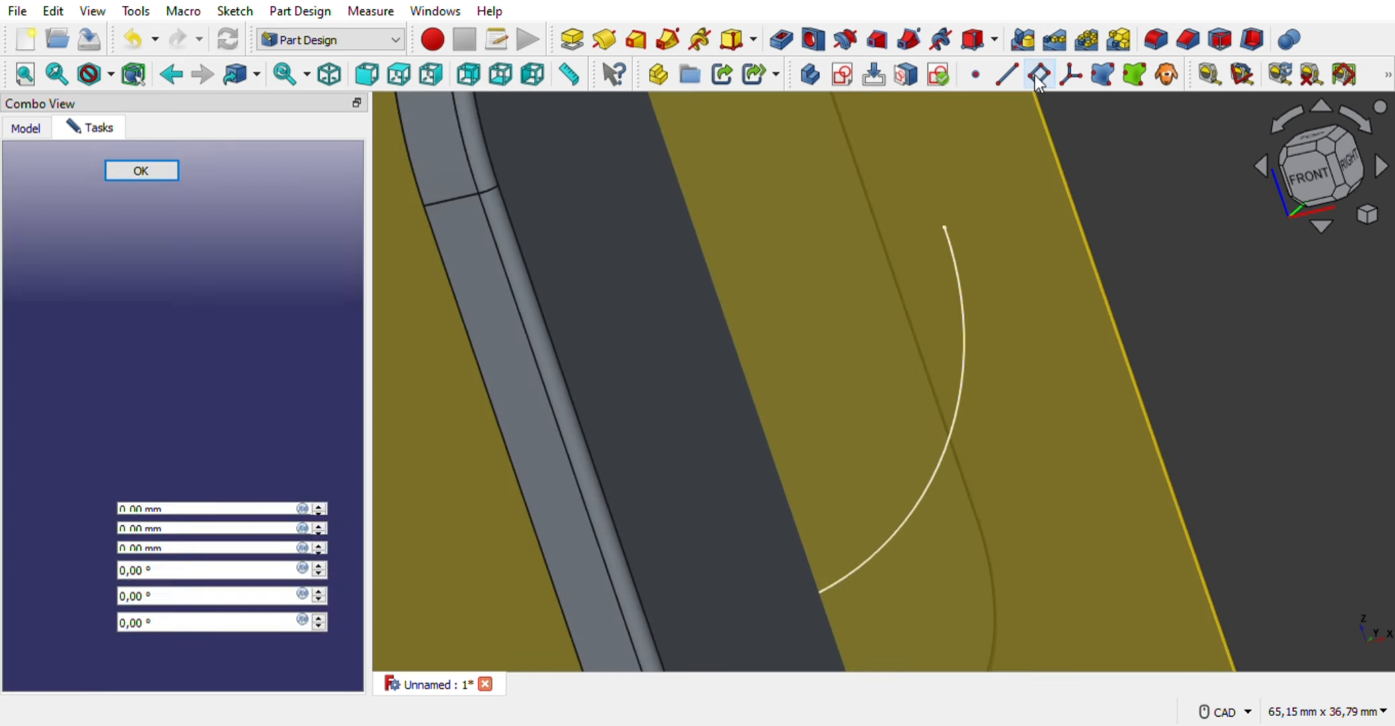
scroll(1170, 330, down, 4)
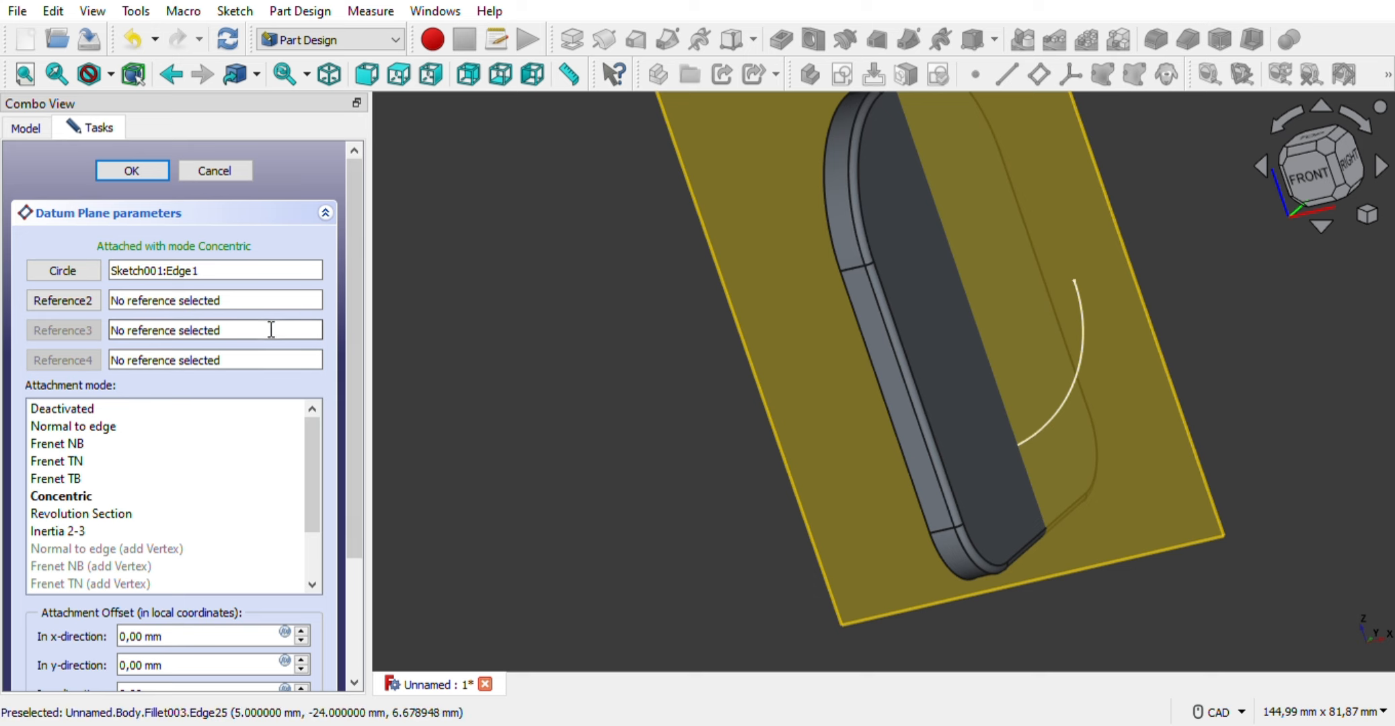
click(72, 446)
middle_drag(604, 537, 977, 476)
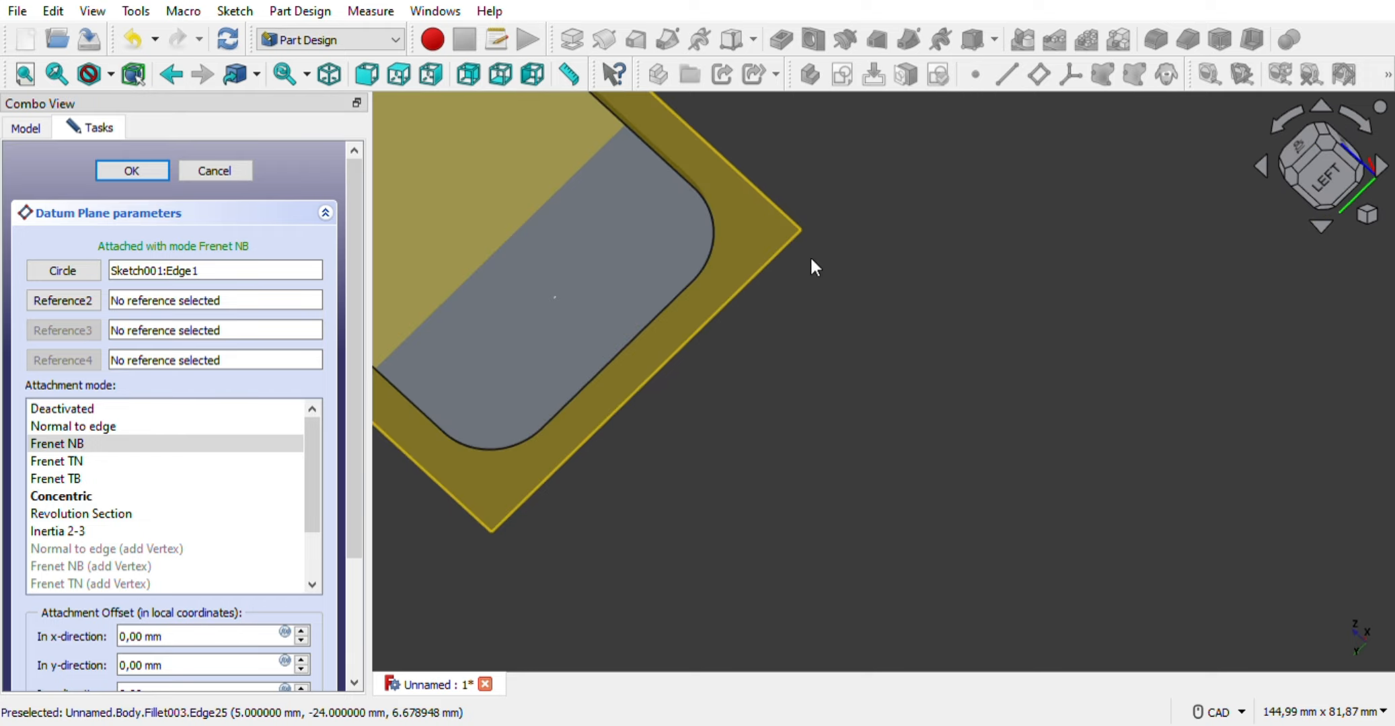
middle_drag(813, 265, 928, 437)
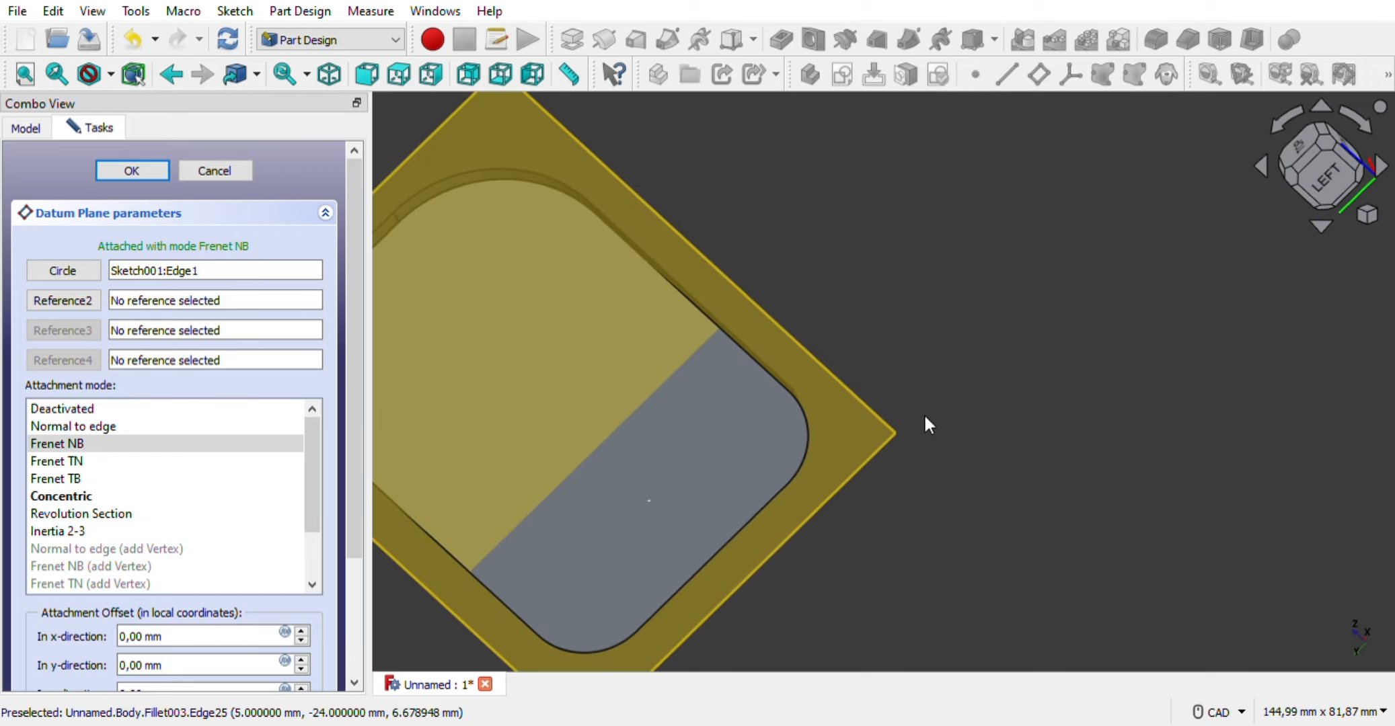
middle_drag(1016, 414, 1277, 282)
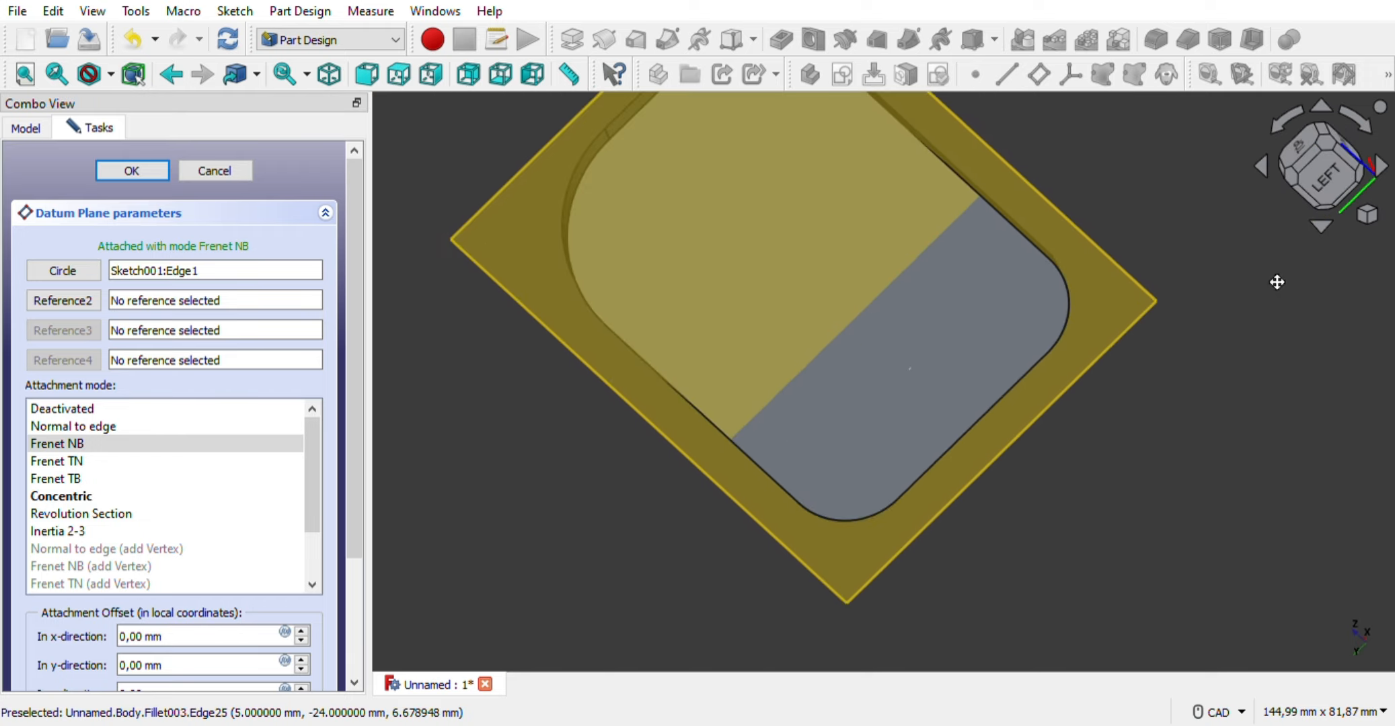
click(132, 171)
Create a new sketch on the datum plane attached to the arc
click(1144, 296)
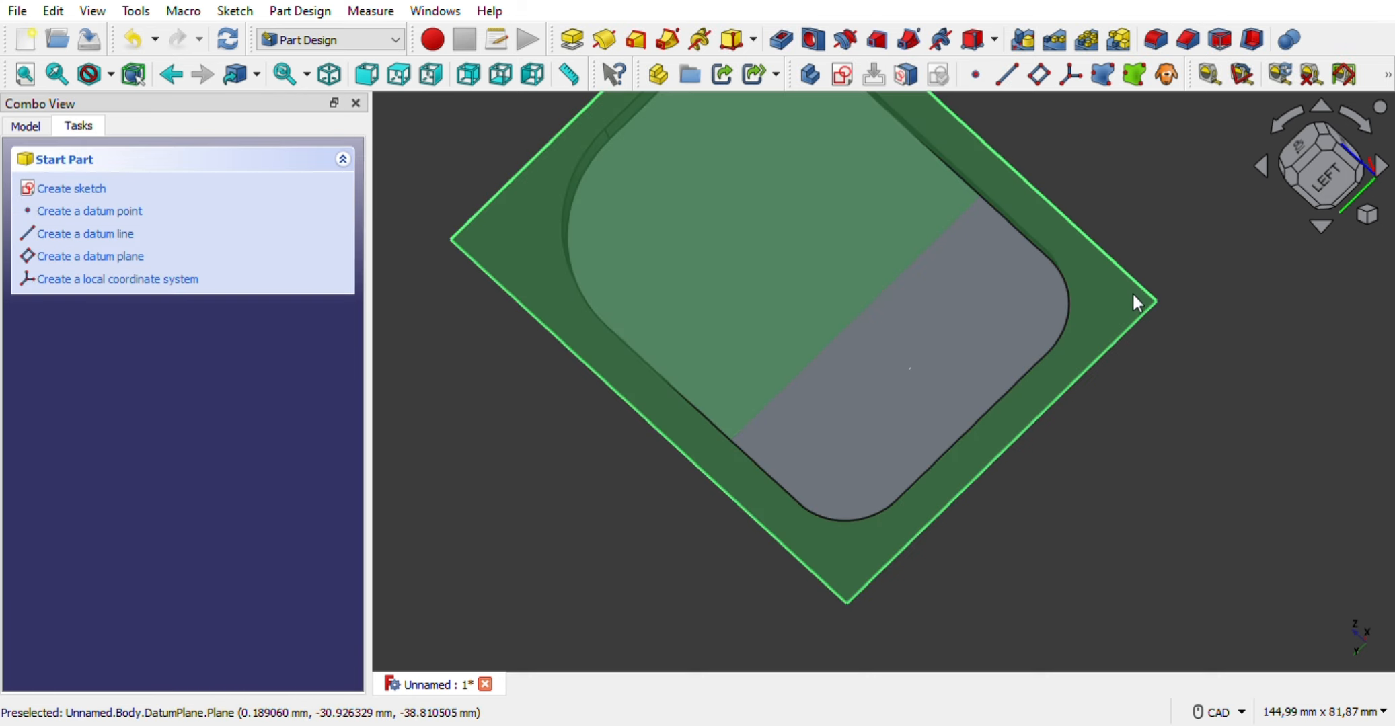
click(843, 76)
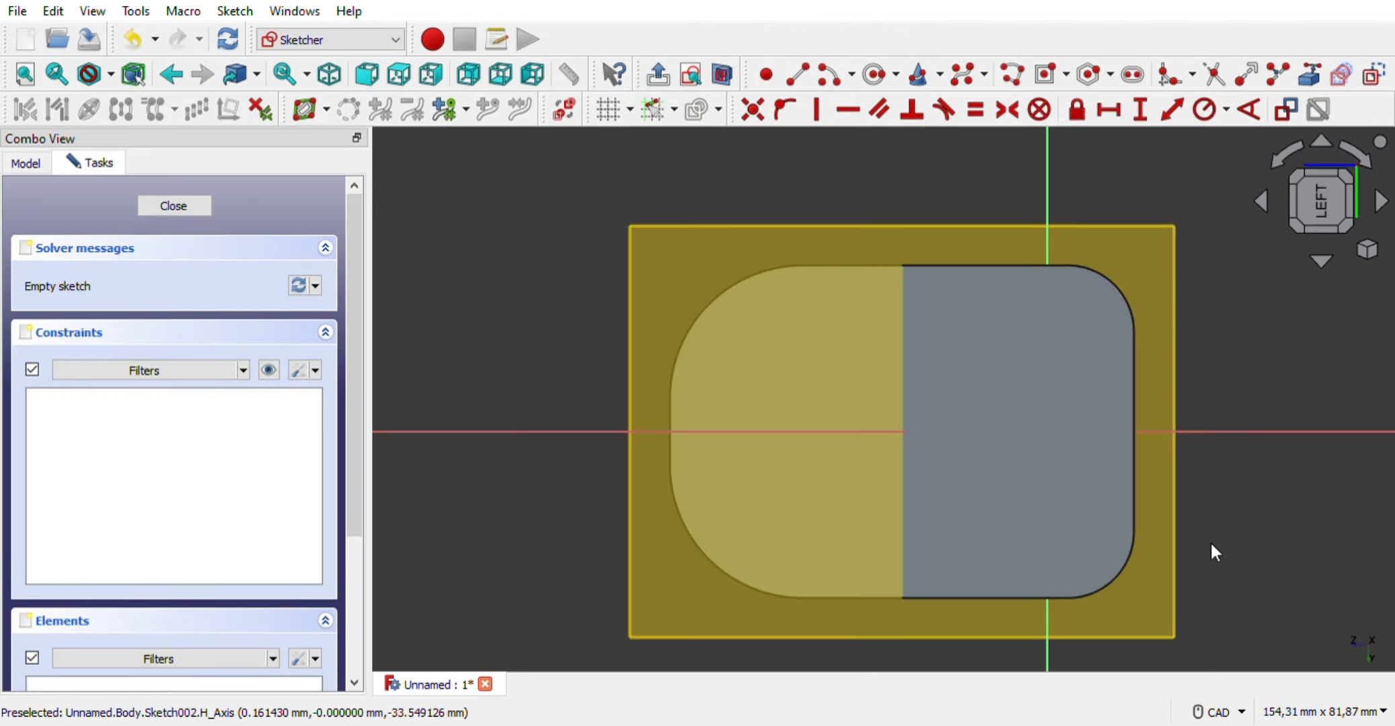
click(1322, 139)
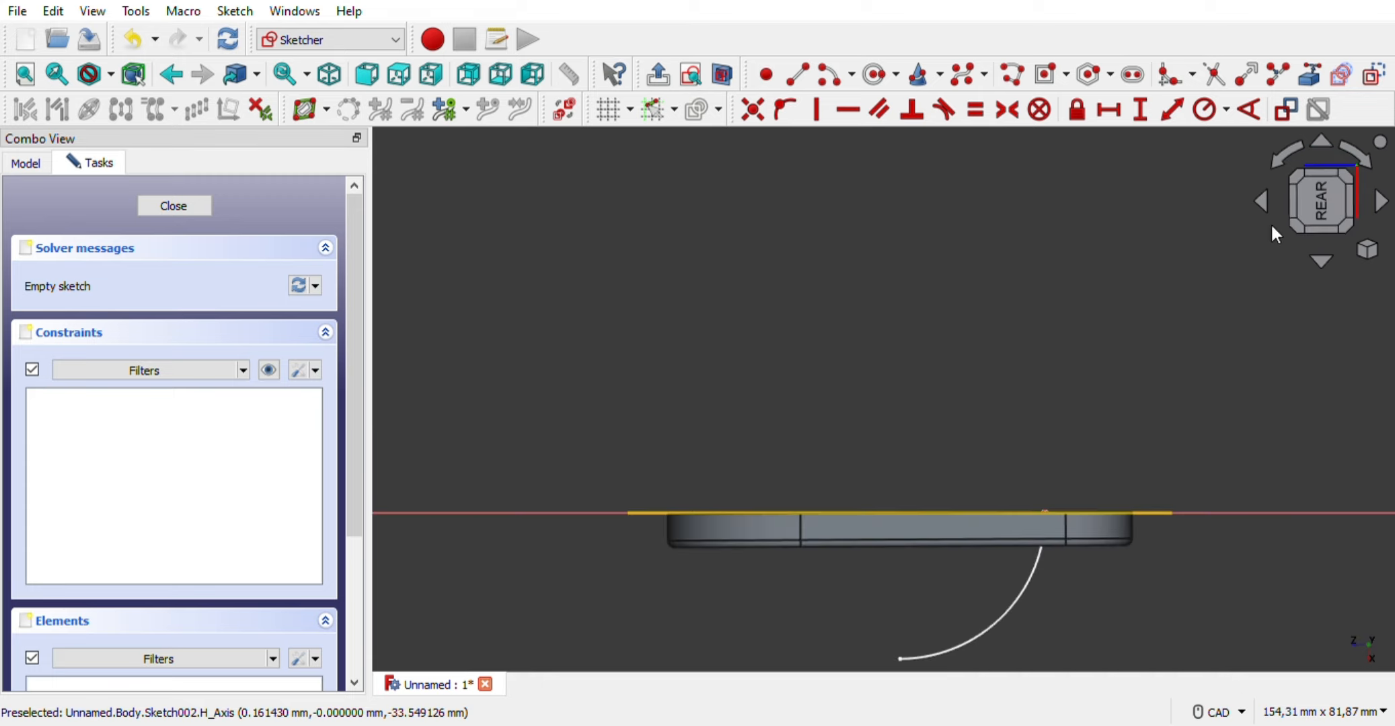
Sketch a rectangle about 4 mm wide and 13 mm long, centred on the origin of the datum-plane sketch
click(1321, 142)
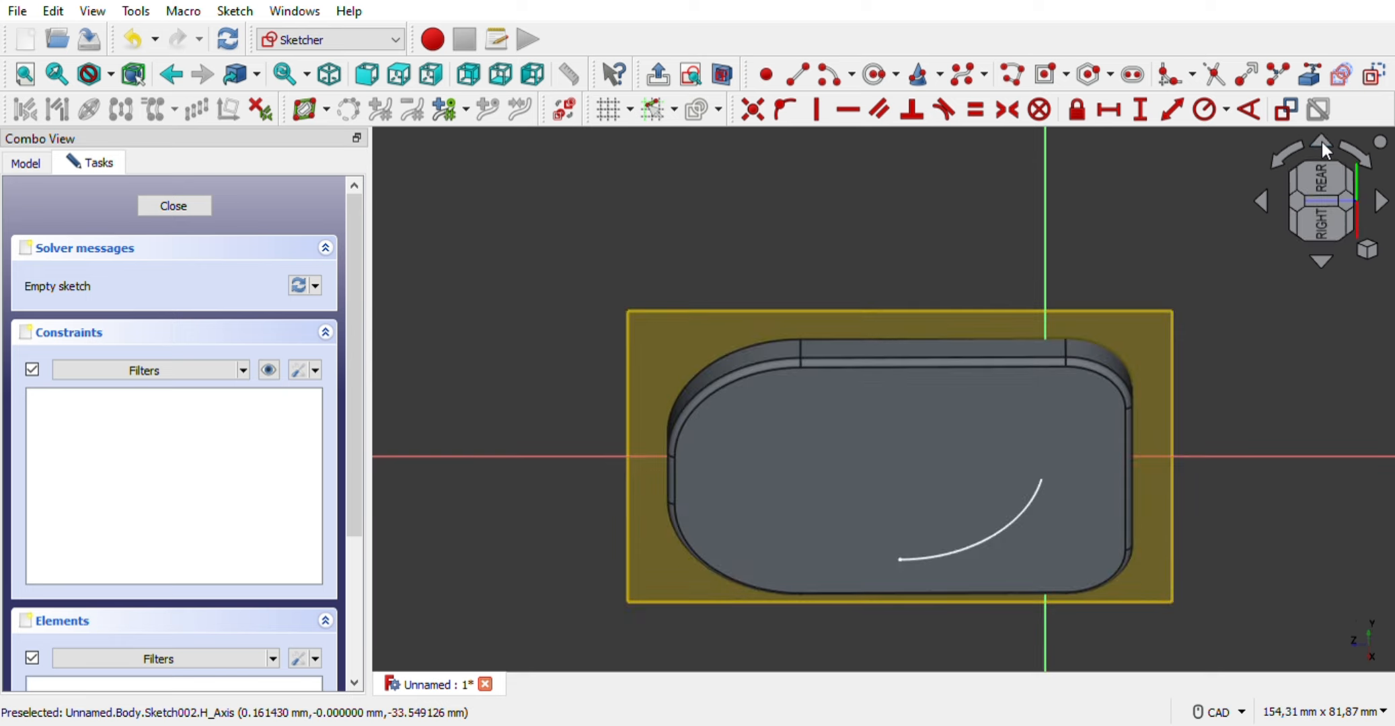
click(1319, 261)
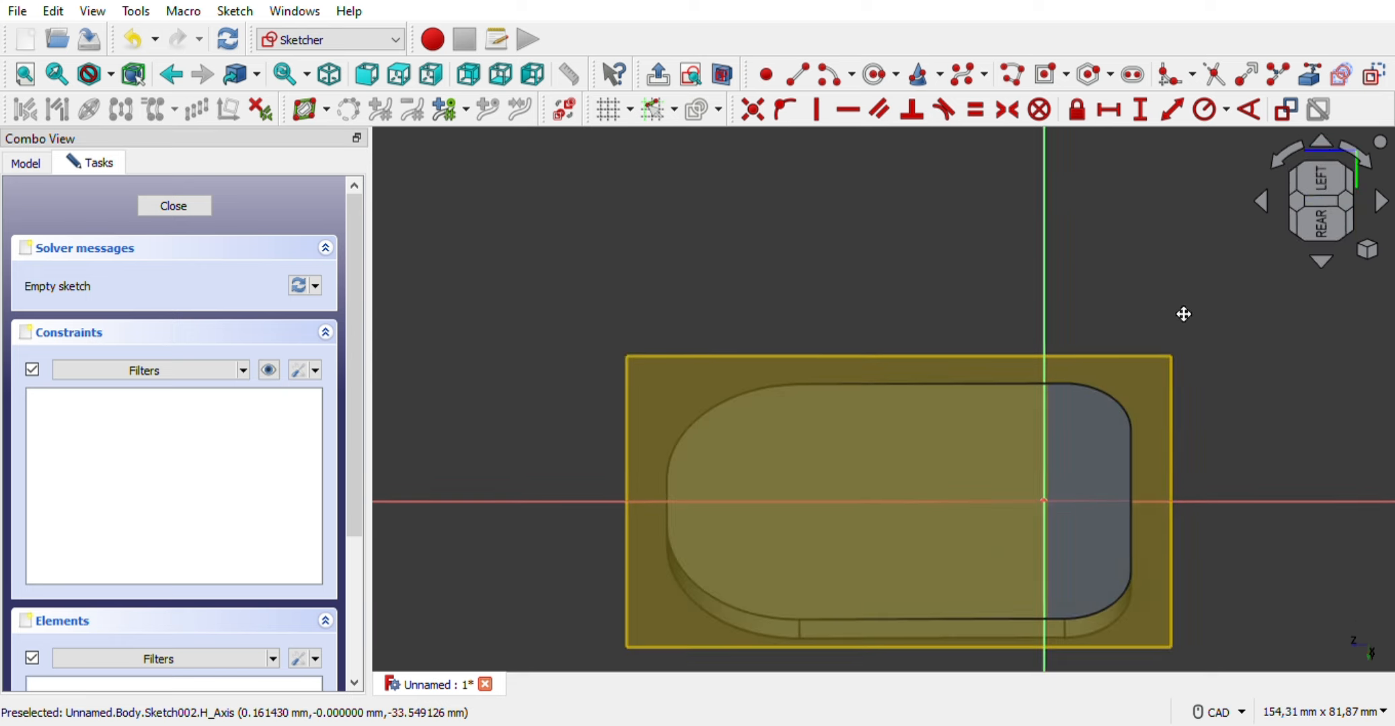
scroll(1140, 302, up, 4)
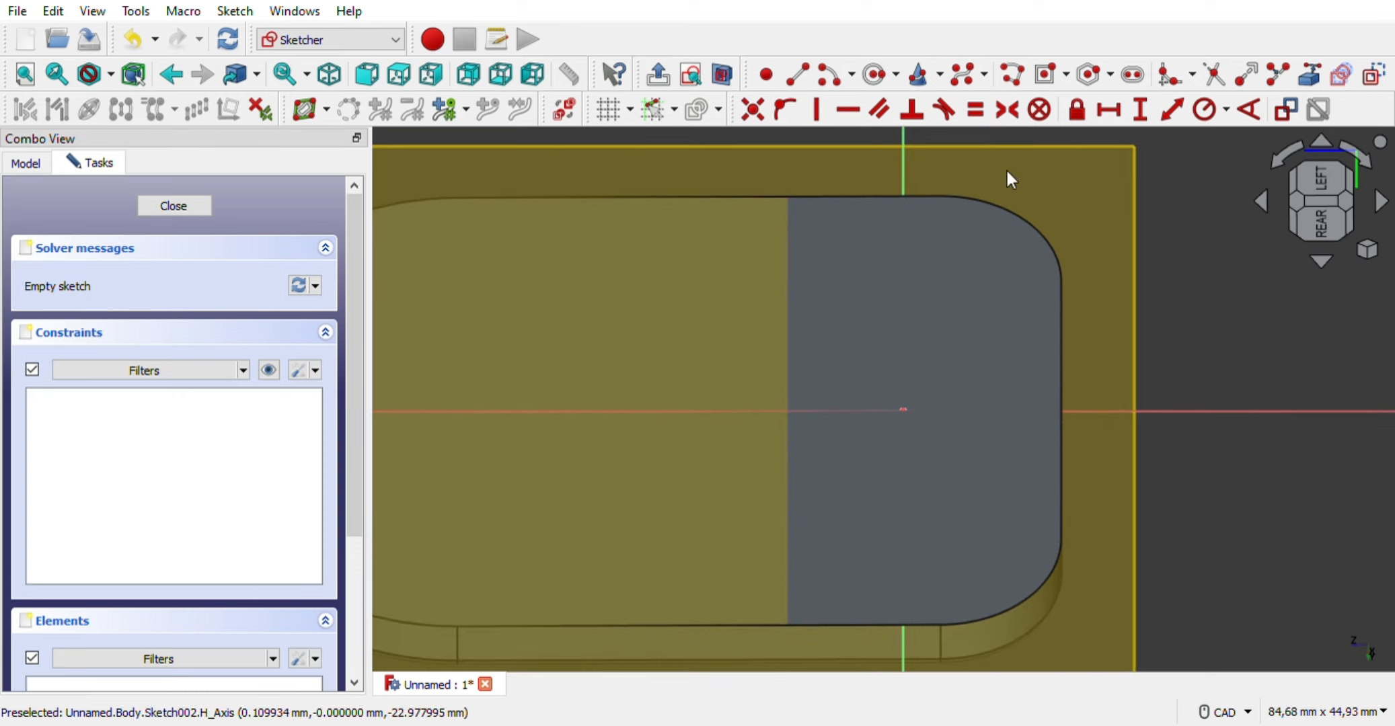
click(1046, 80)
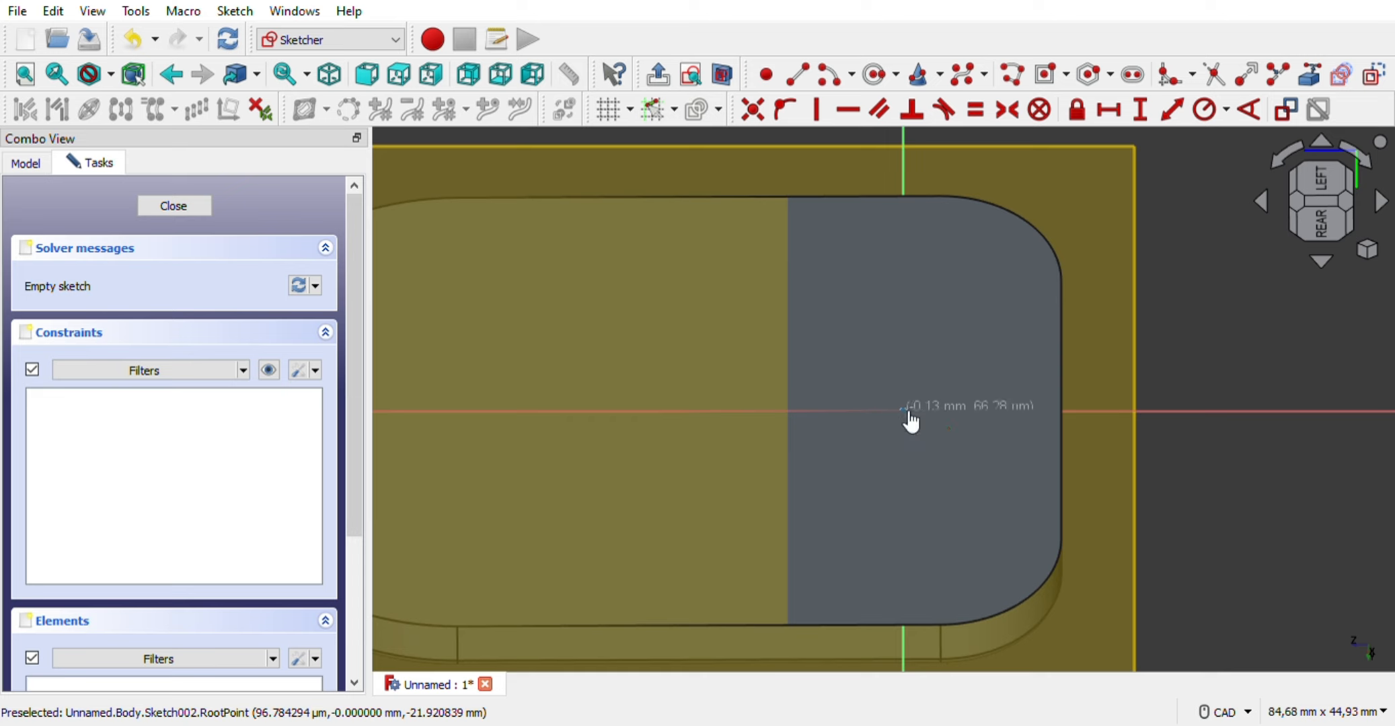
click(937, 473)
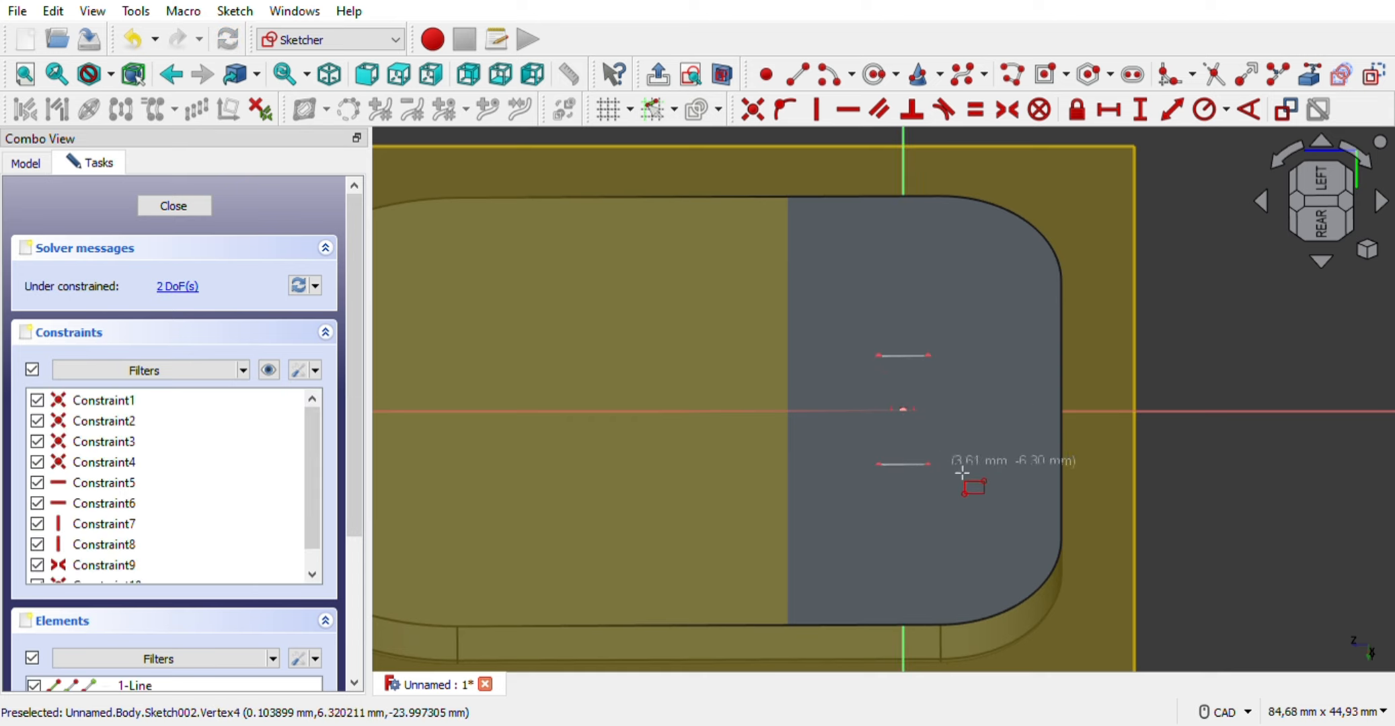
Set a horizontal dimension of 7 mm on the rectangle's short edge
click(1108, 109)
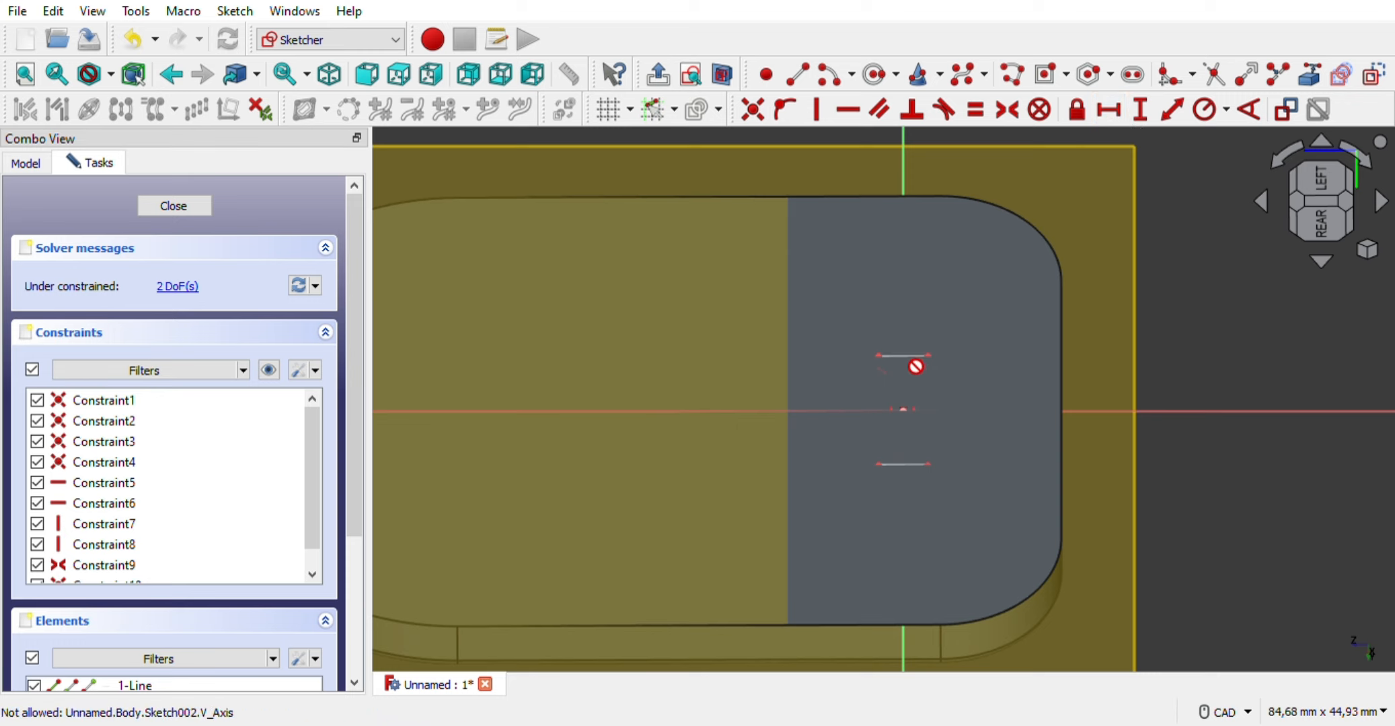
scroll(1198, 456, up, 2)
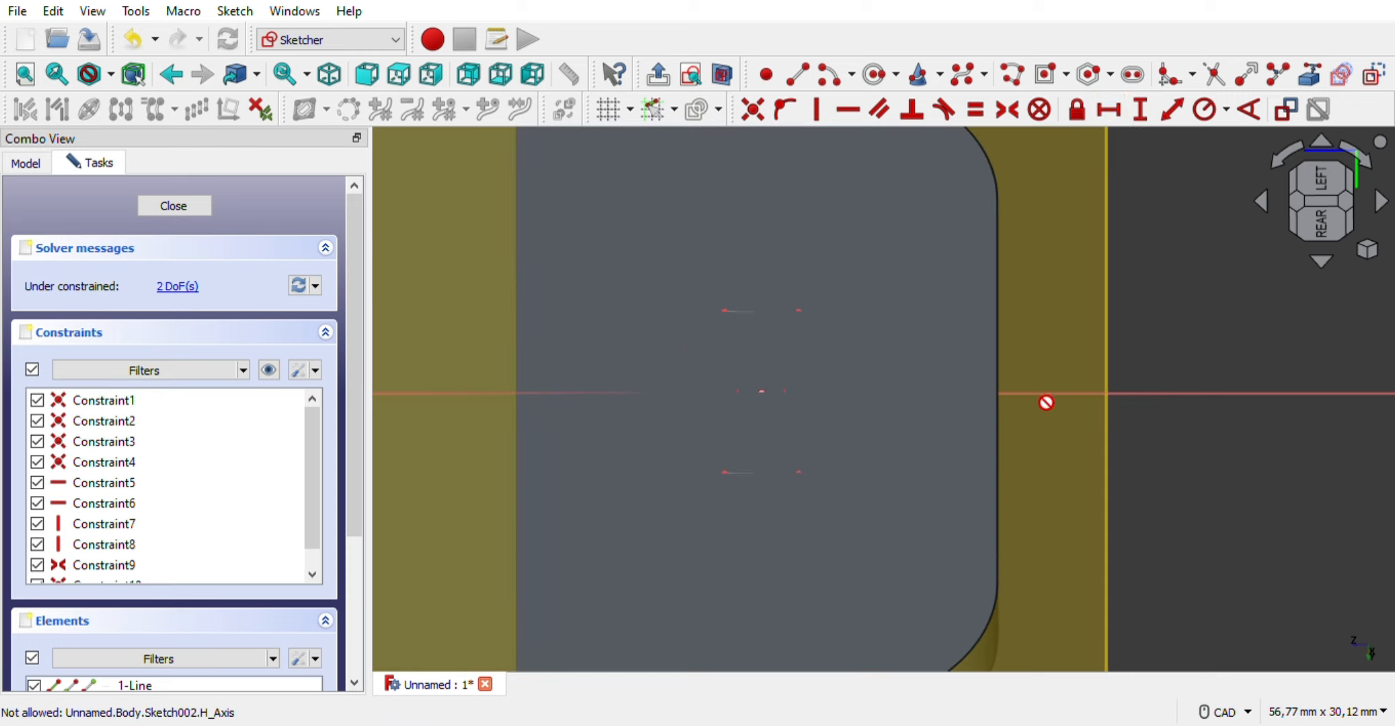
scroll(831, 371, down, 2)
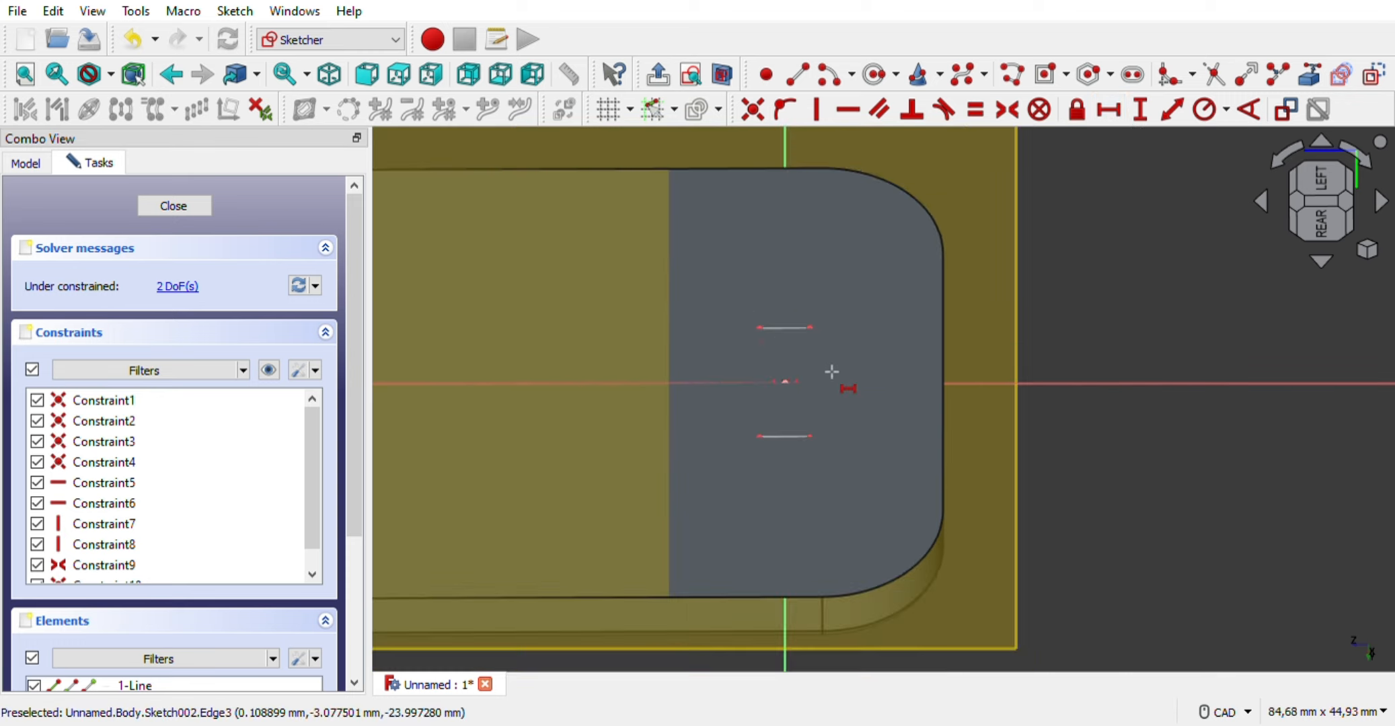
click(791, 329)
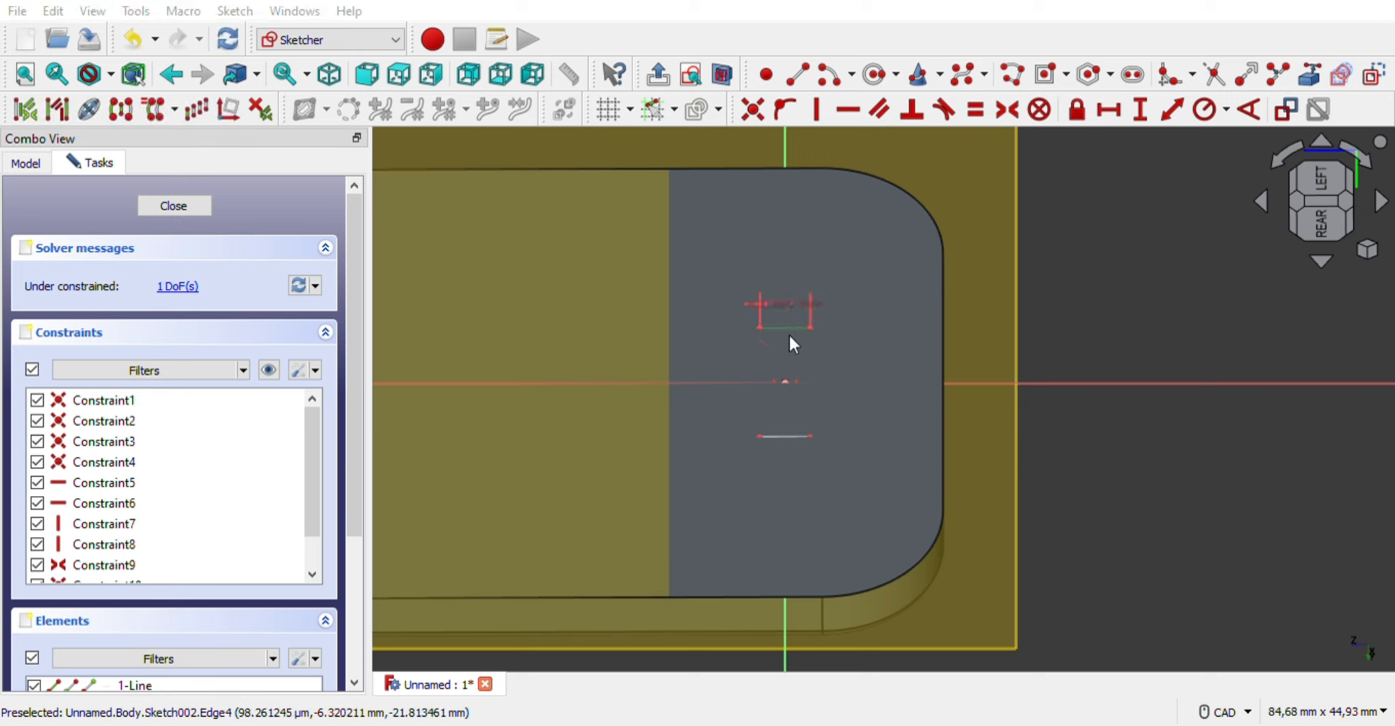
click(1044, 326)
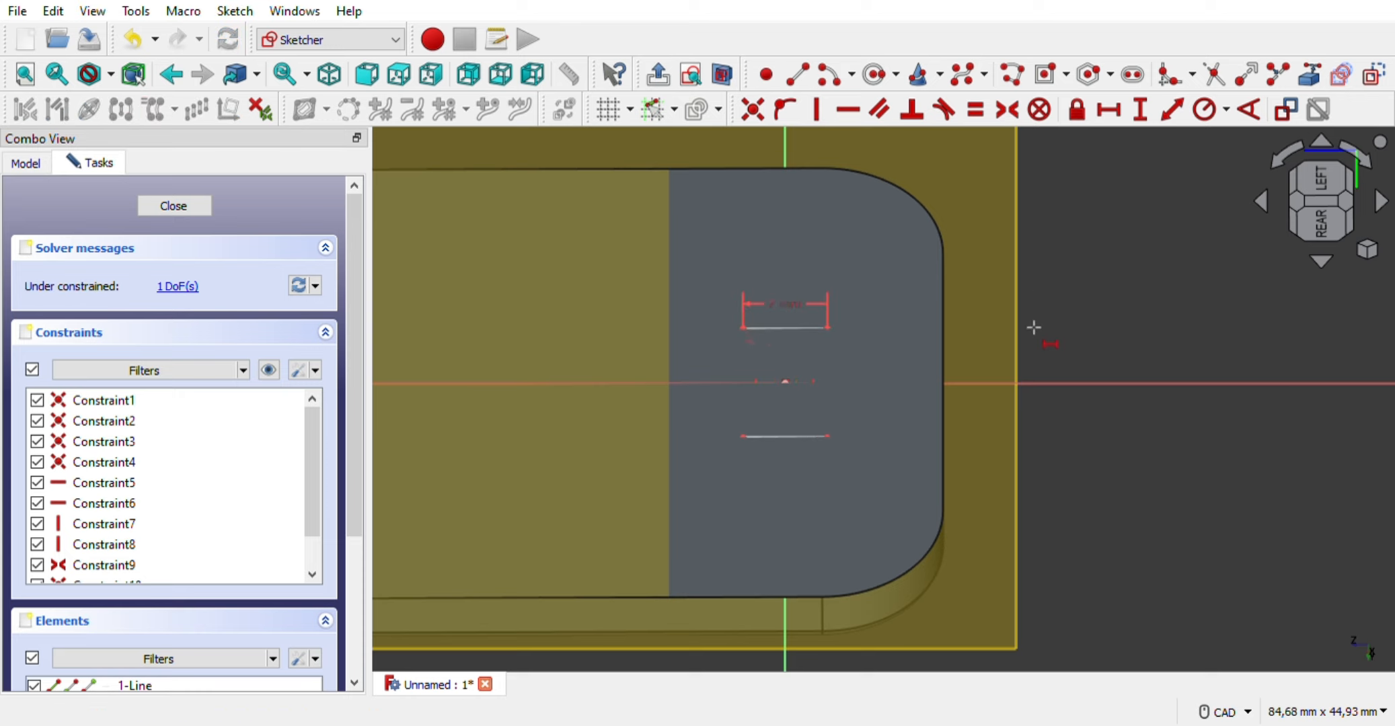
Display the model in wireframe, set the rectangle's long side to a 15 mm vertical dimension, and close the sketch
click(1137, 115)
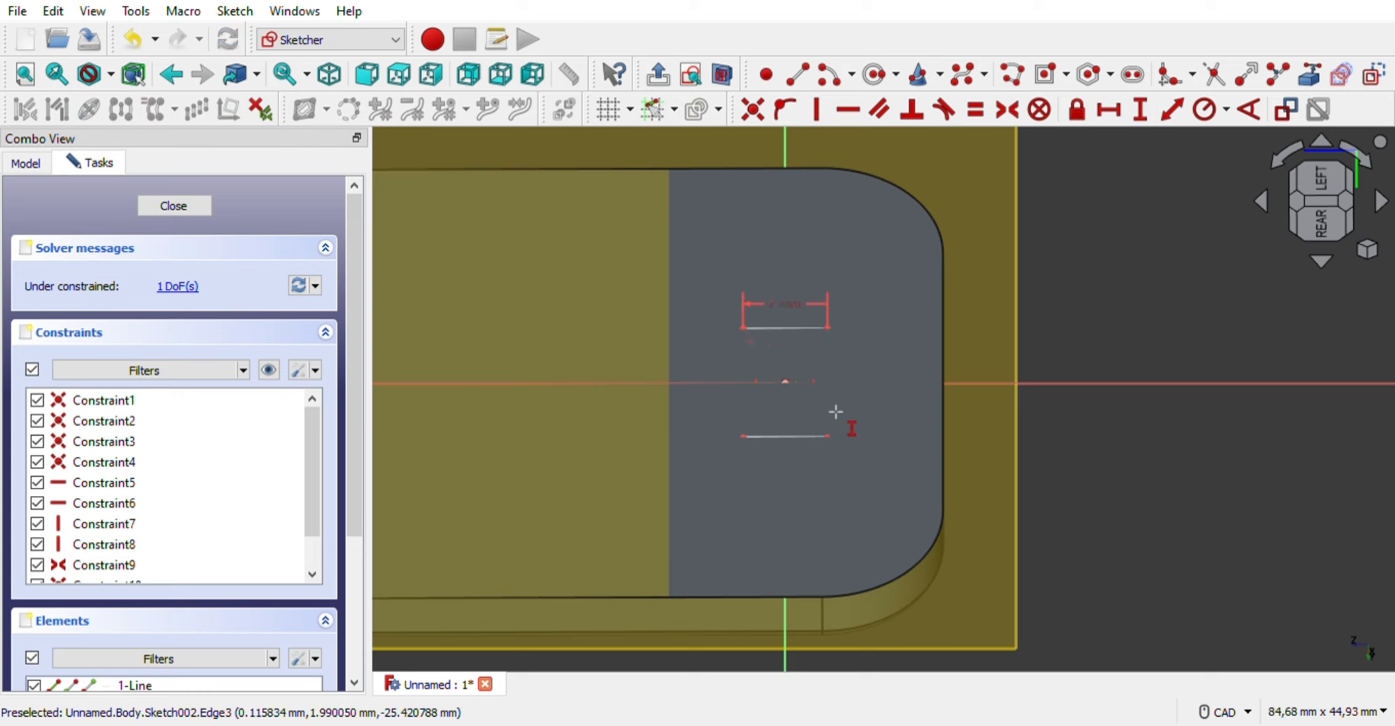
mouse_move(1122, 540)
middle_down()
mouse_move(1146, 437)
mouse_move(1105, 346)
mouse_move(1006, 414)
mouse_move(918, 233)
middle_up()
scroll(926, 351, up, 1)
middle_drag(926, 351, 888, 229)
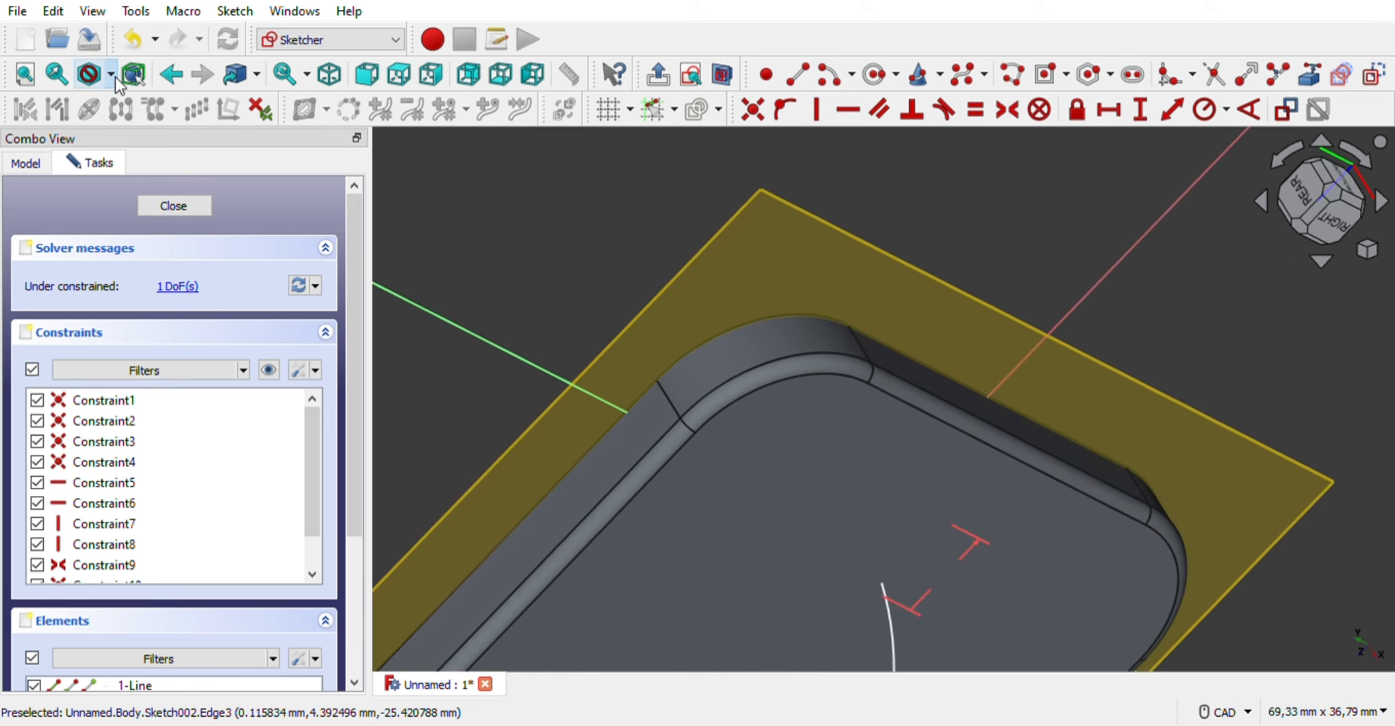
click(142, 148)
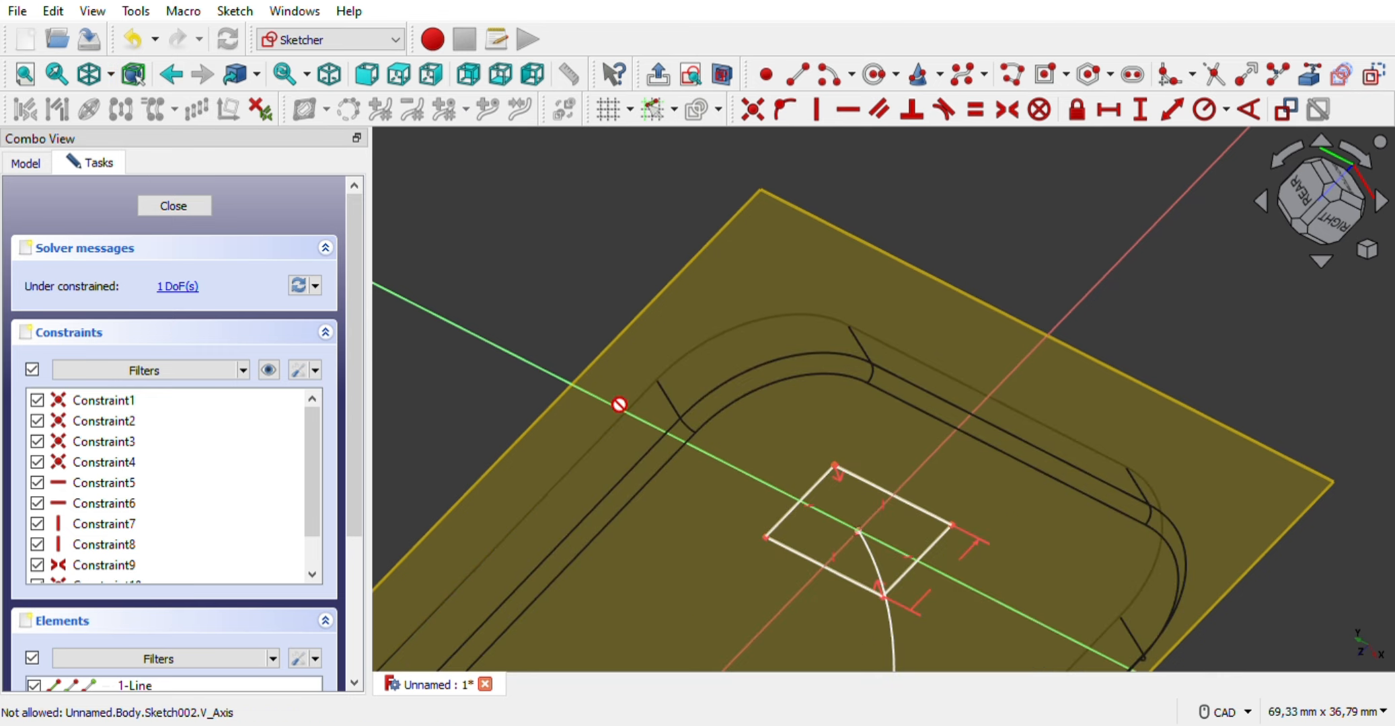
click(931, 512)
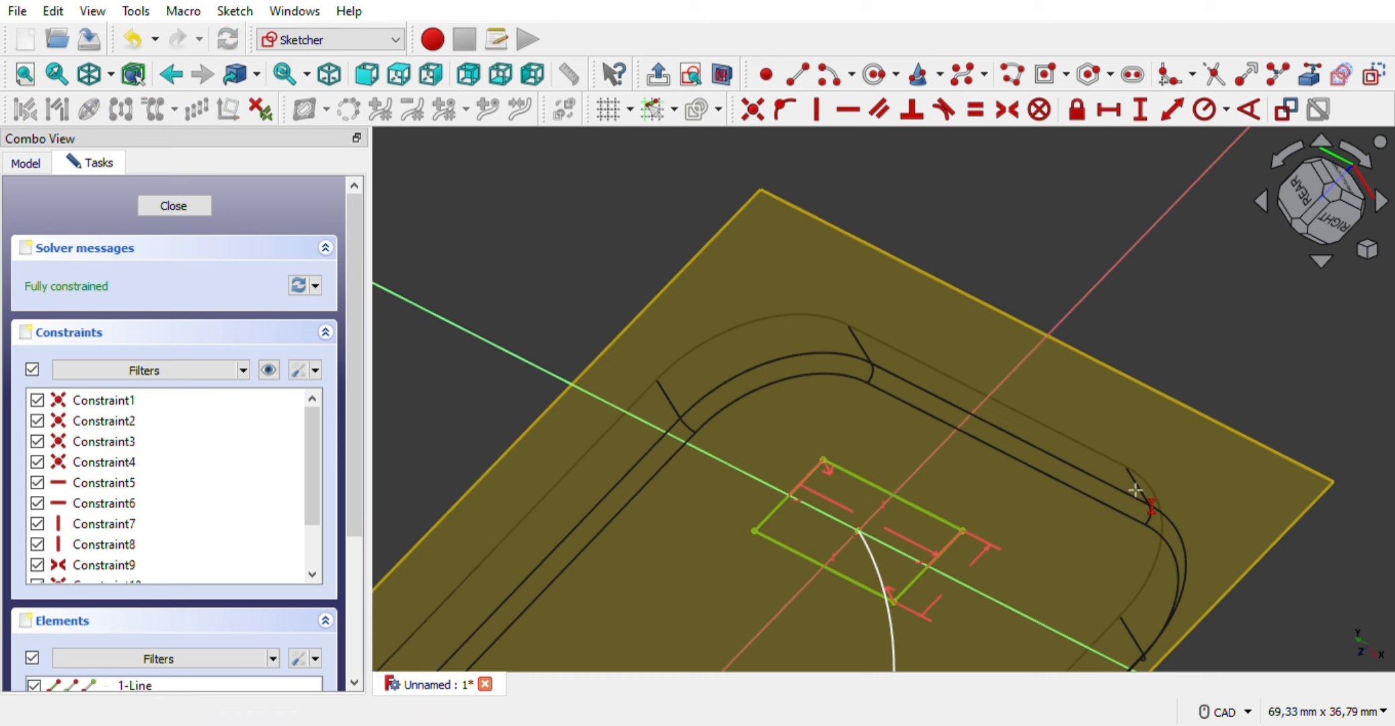
click(664, 78)
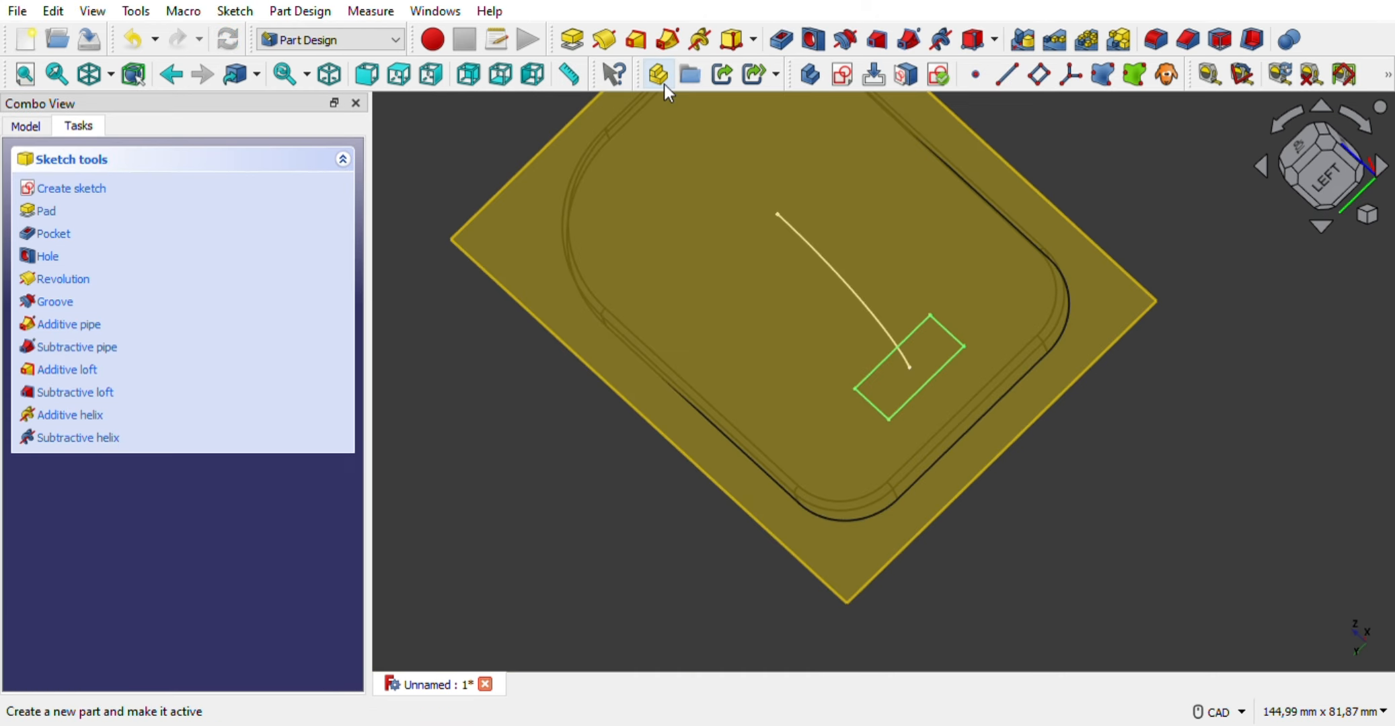
Delete the datum plane from the body, keeping the rectangle sketch that was attached to it
middle_drag(1311, 395, 1187, 487)
click(42, 130)
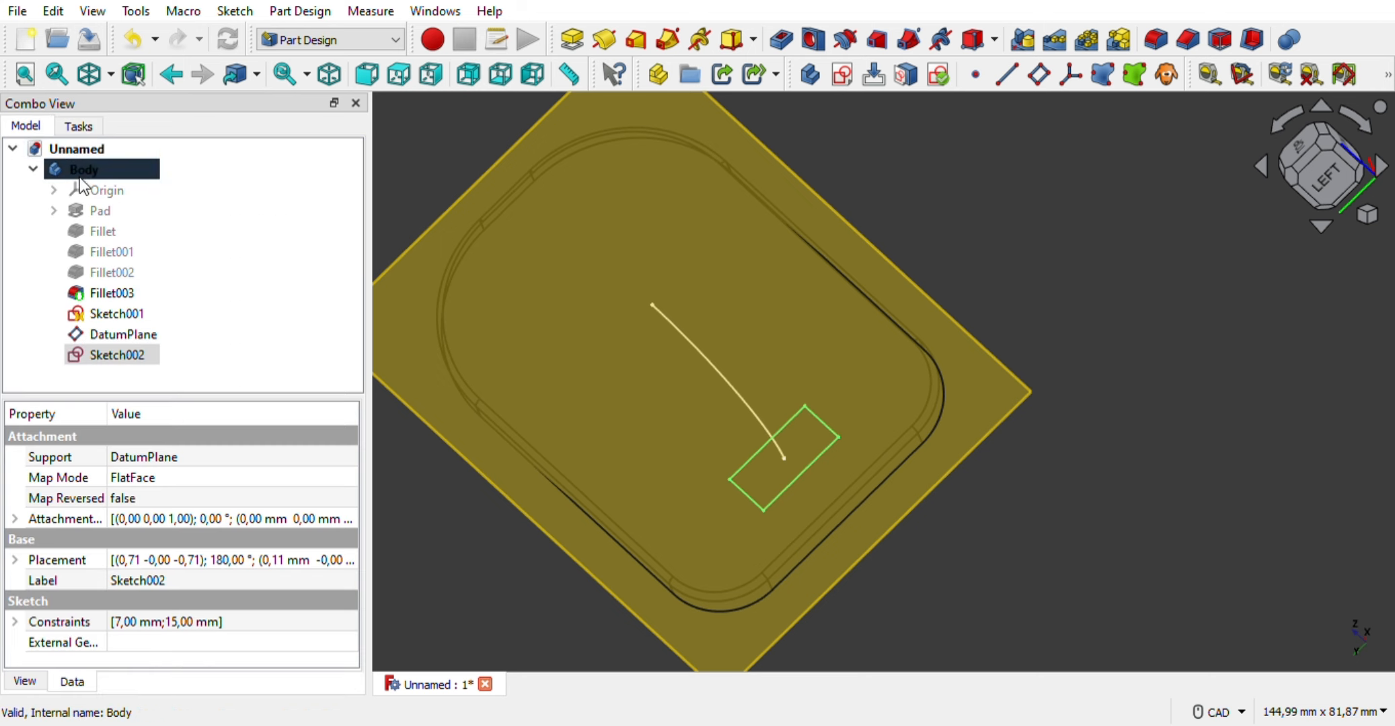
click(119, 334)
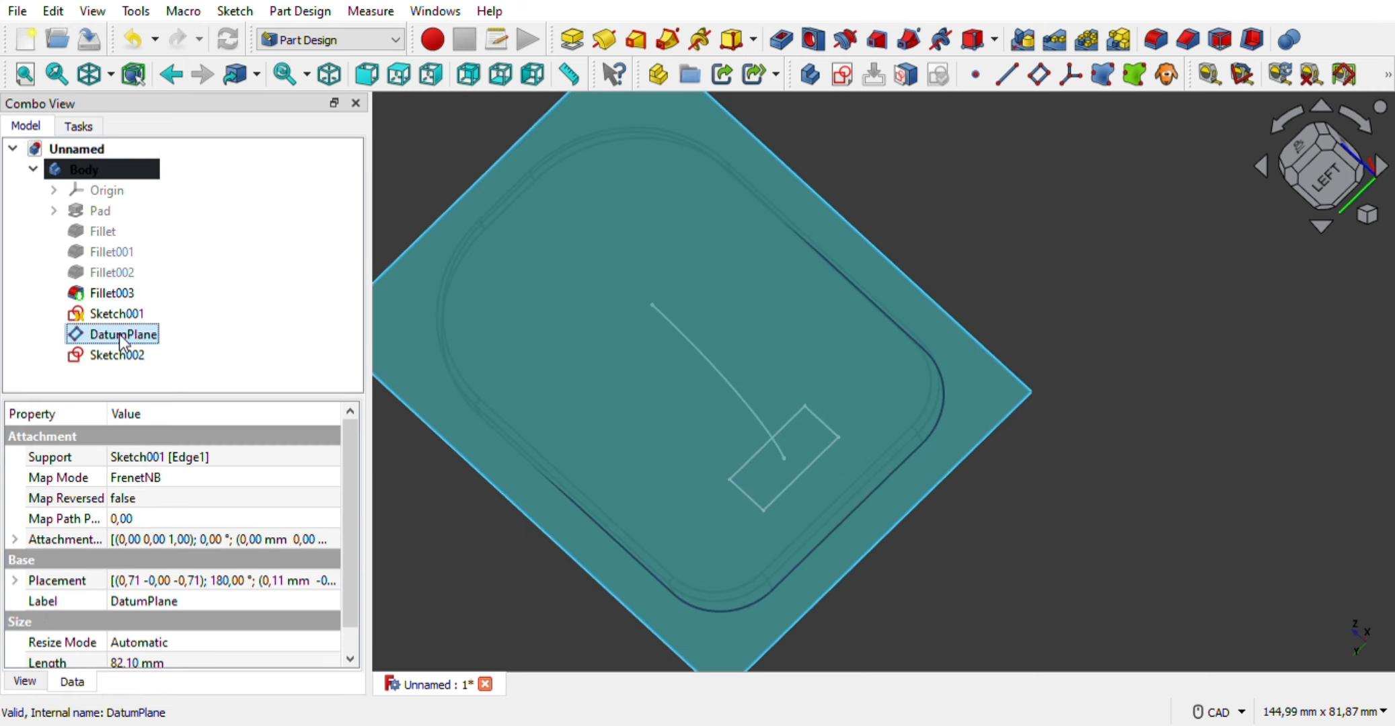
key(Delete)
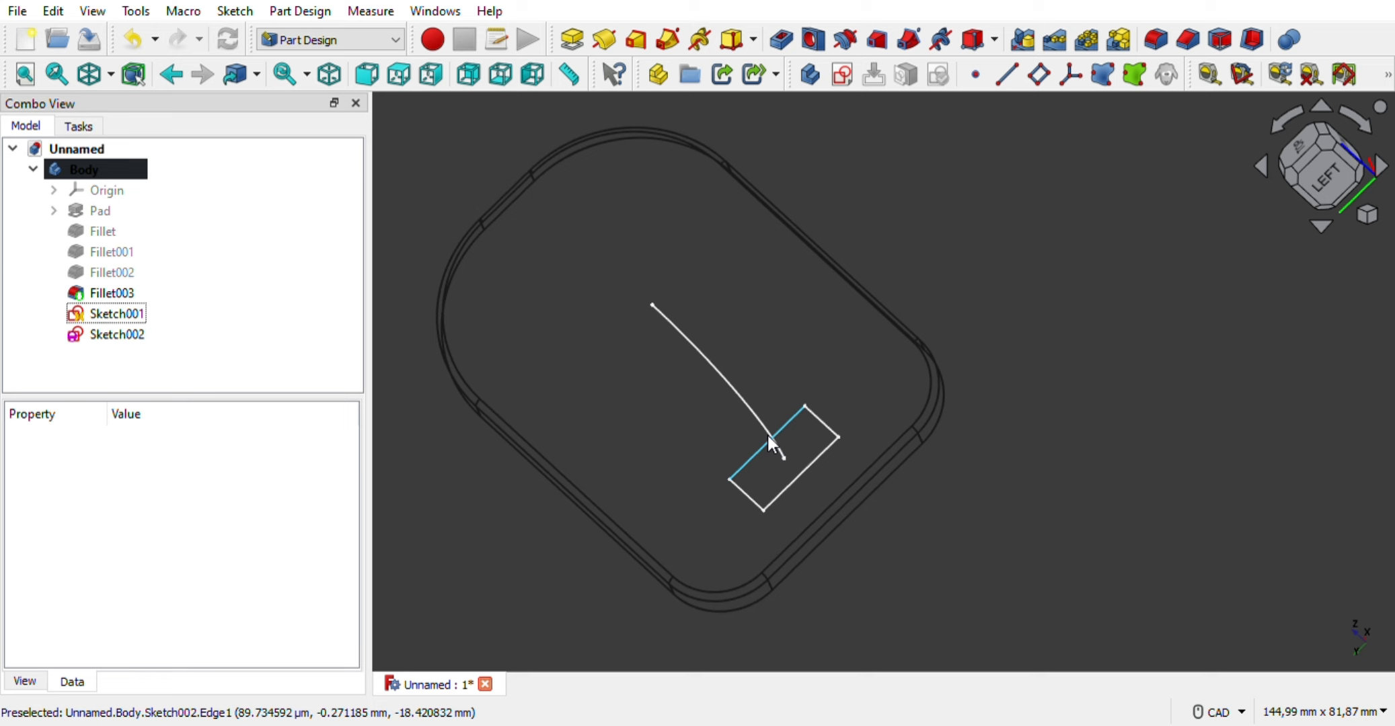
Start an additive pipe with the rectangle sketch as profile and the arc edge as the sweep path
click(832, 435)
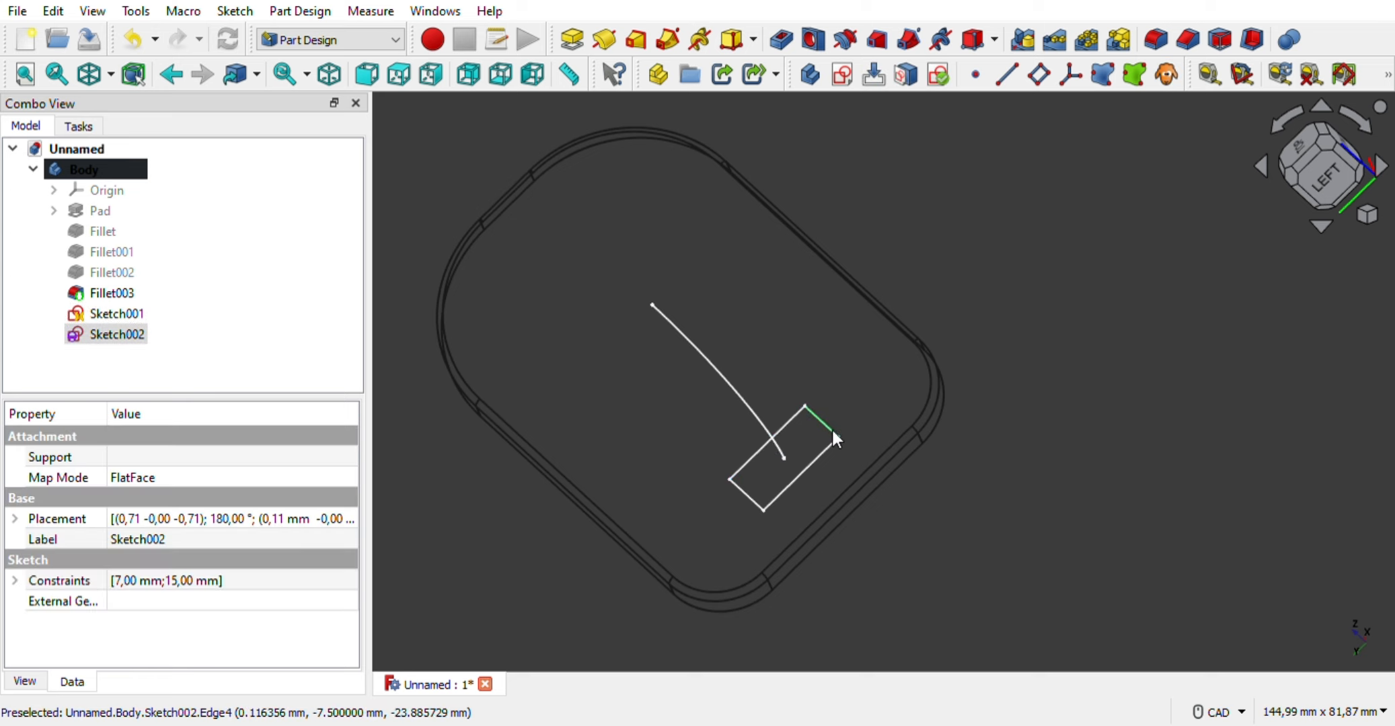
click(668, 41)
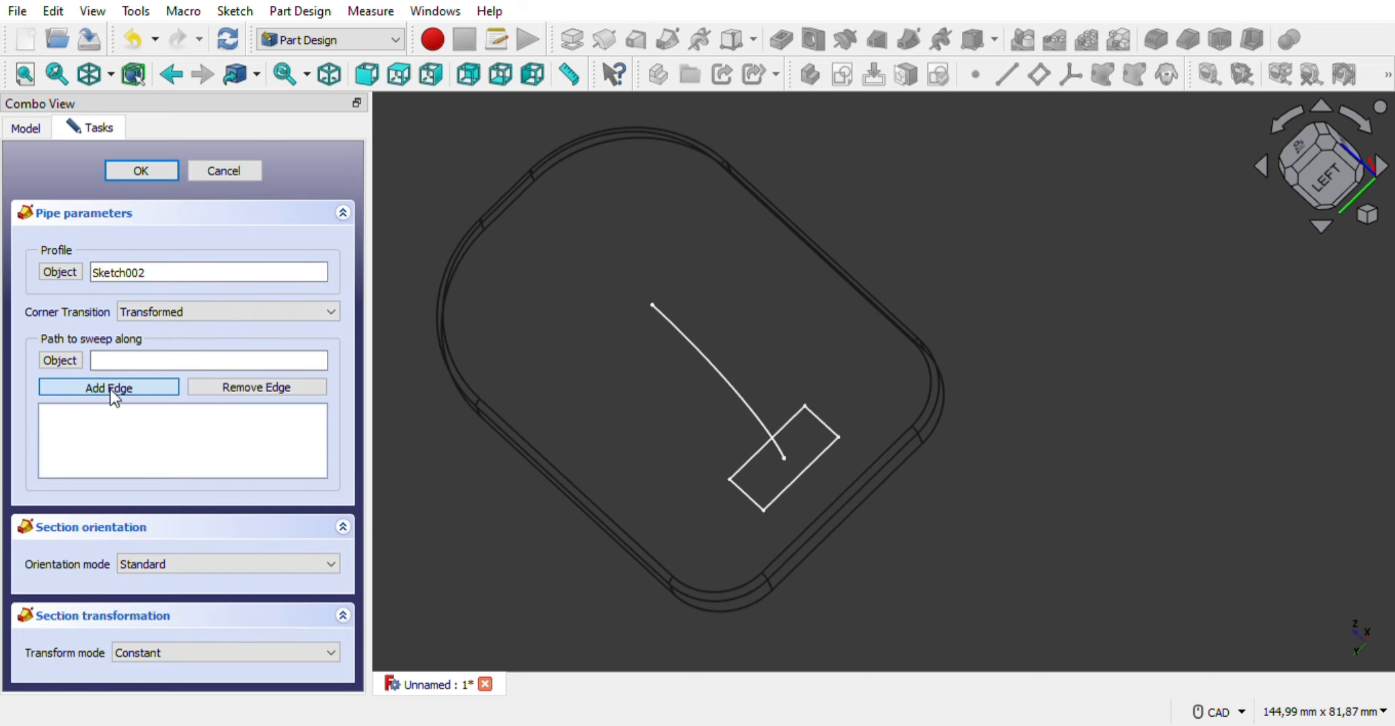
click(111, 390)
click(687, 343)
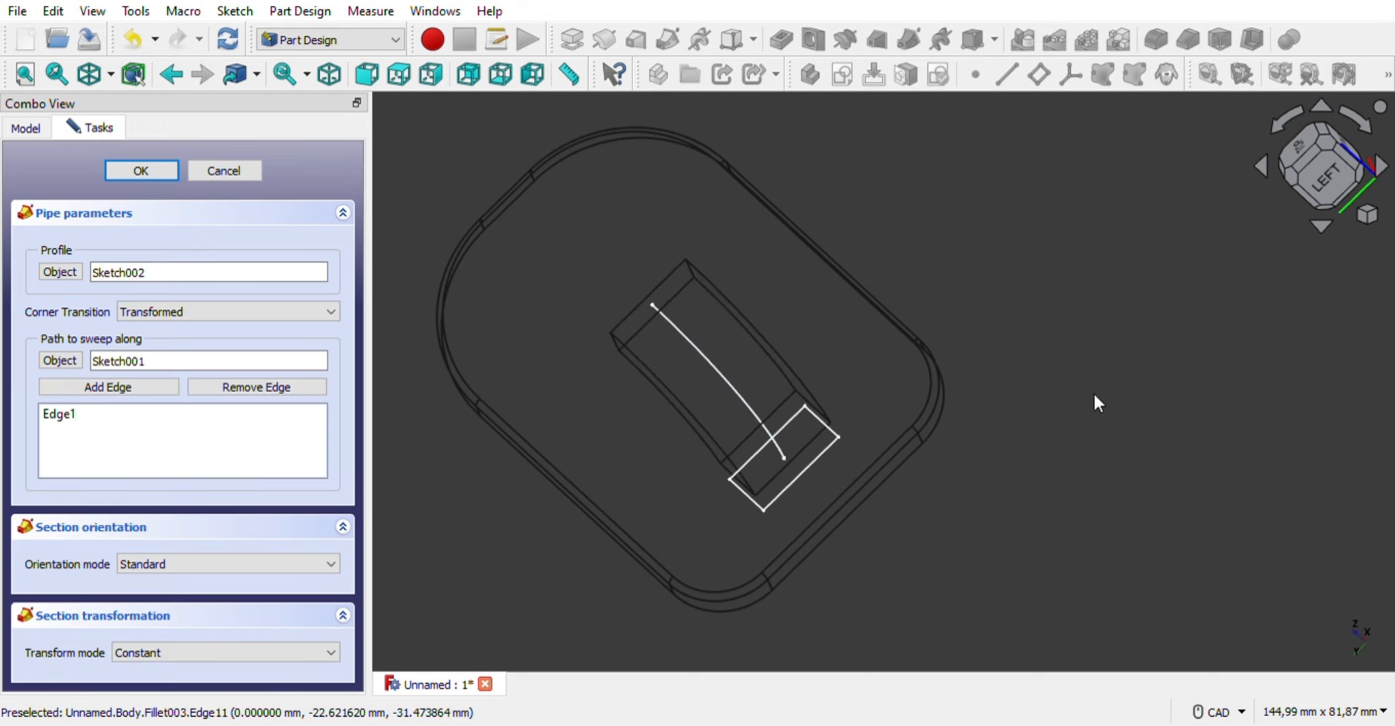
Switch the display from wireframe to shaded with edges, check the swept hook against the plate, and accept the pipe
middle_drag(1161, 442, 633, 314)
scroll(1034, 454, down, 4)
scroll(838, 410, down, 3)
scroll(741, 318, up, 8)
middle_drag(841, 386, 546, 547)
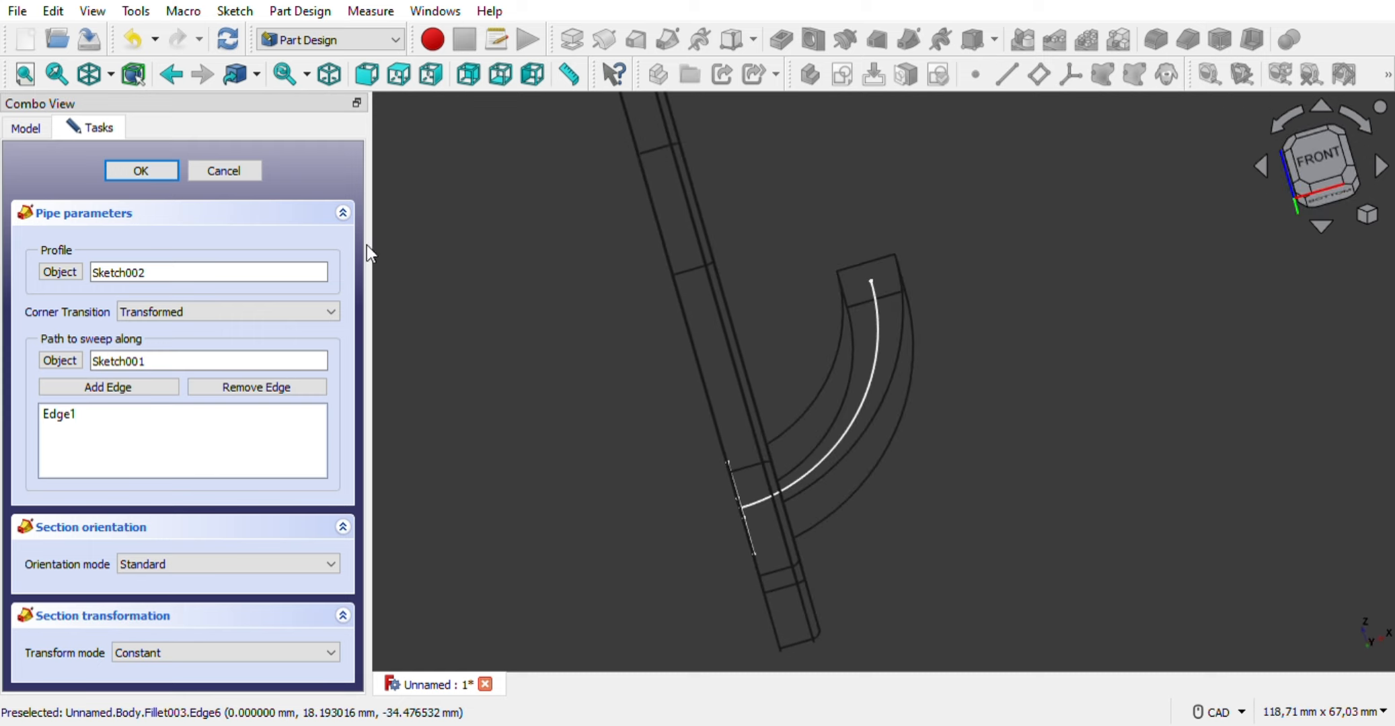
click(112, 199)
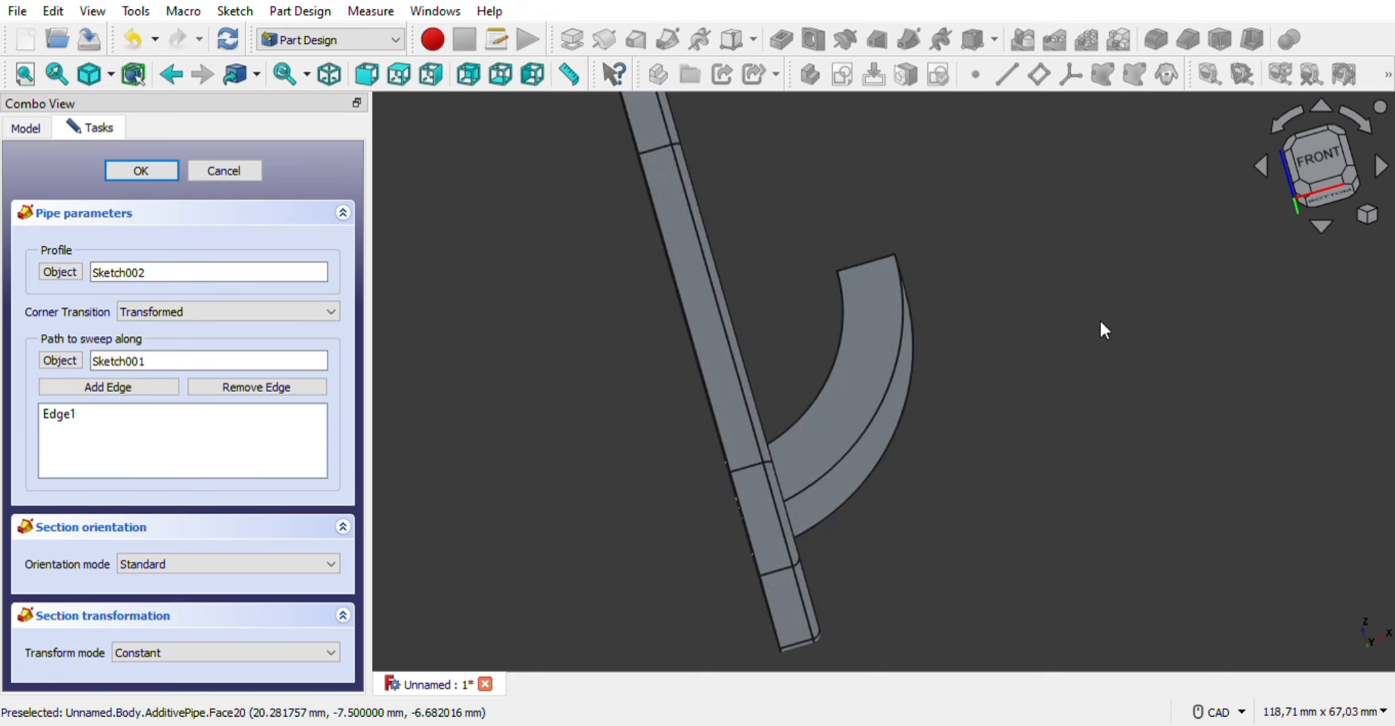
scroll(1100, 323, down, 2)
middle_drag(1044, 418, 957, 453)
middle_drag(974, 502, 963, 454)
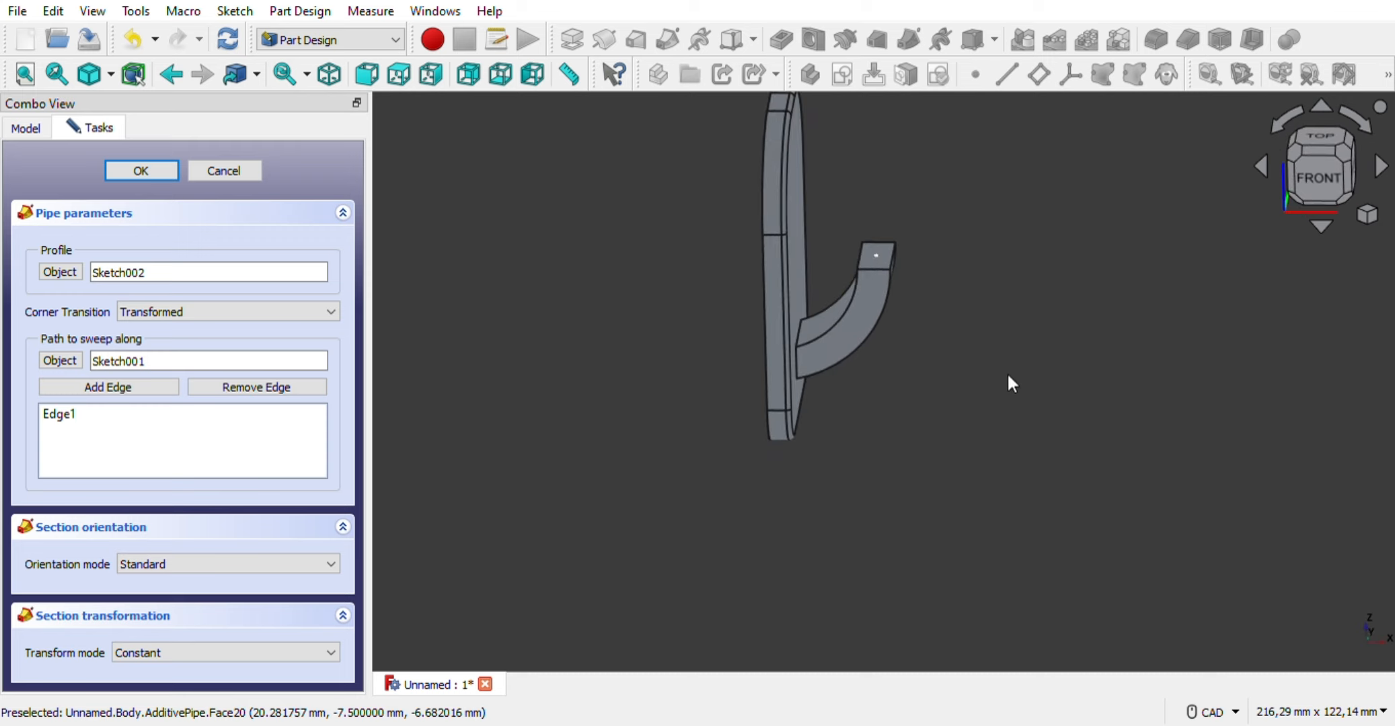
middle_drag(1008, 377, 903, 570)
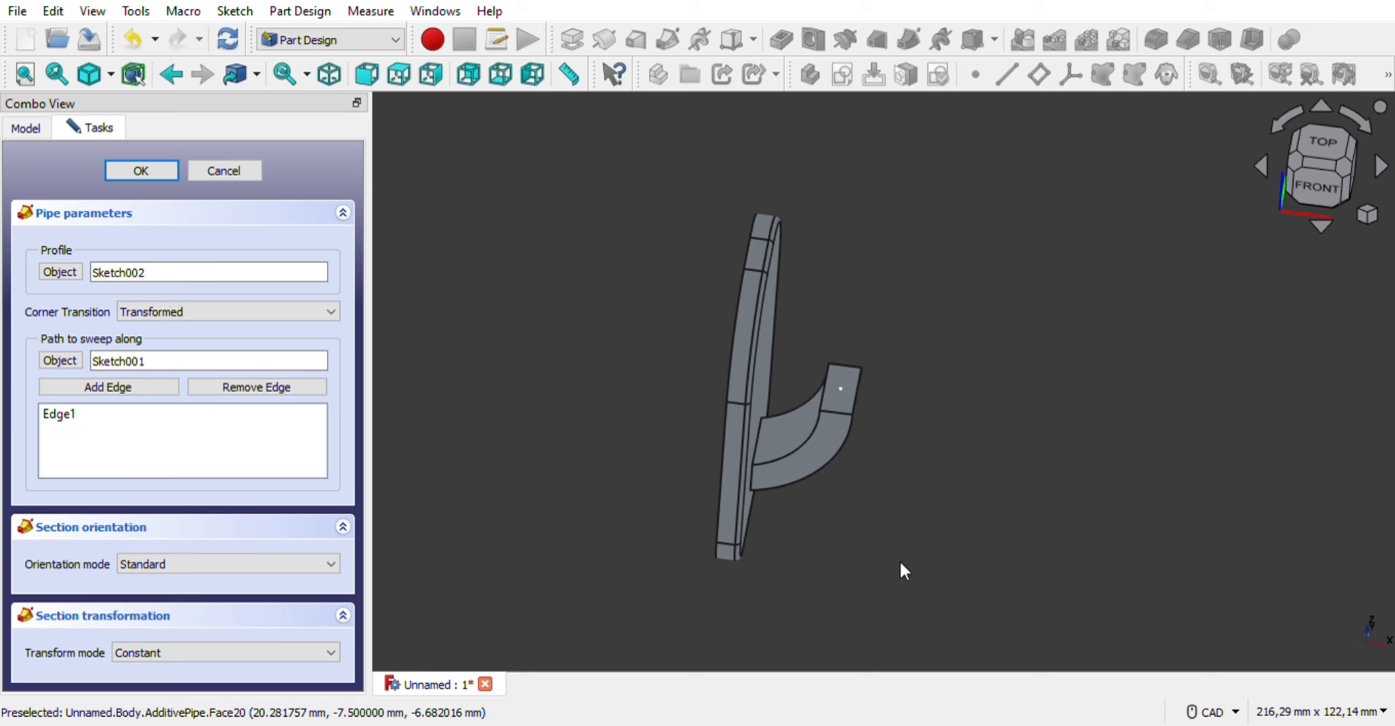
click(141, 172)
Fillet the two long curved edges on the inner side of the hook with a 1 mm radius
click(785, 469)
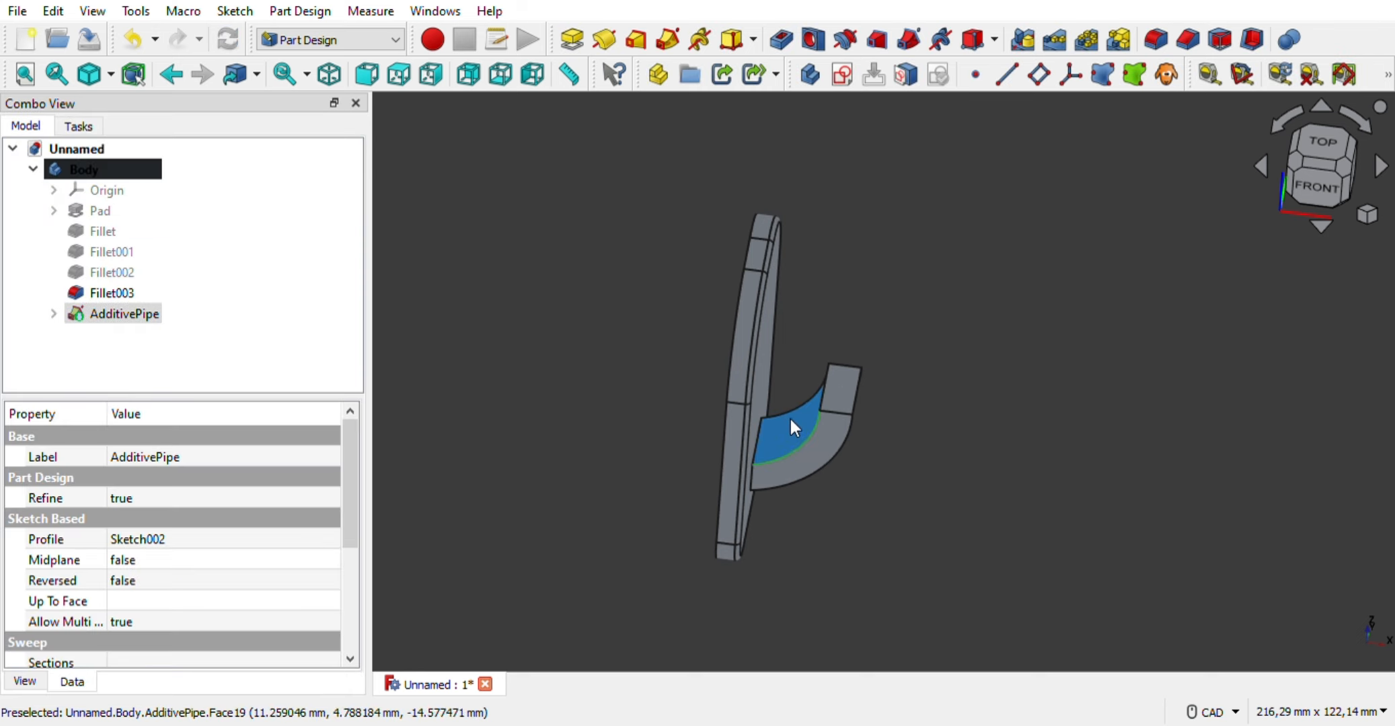
ctrl+click(791, 410)
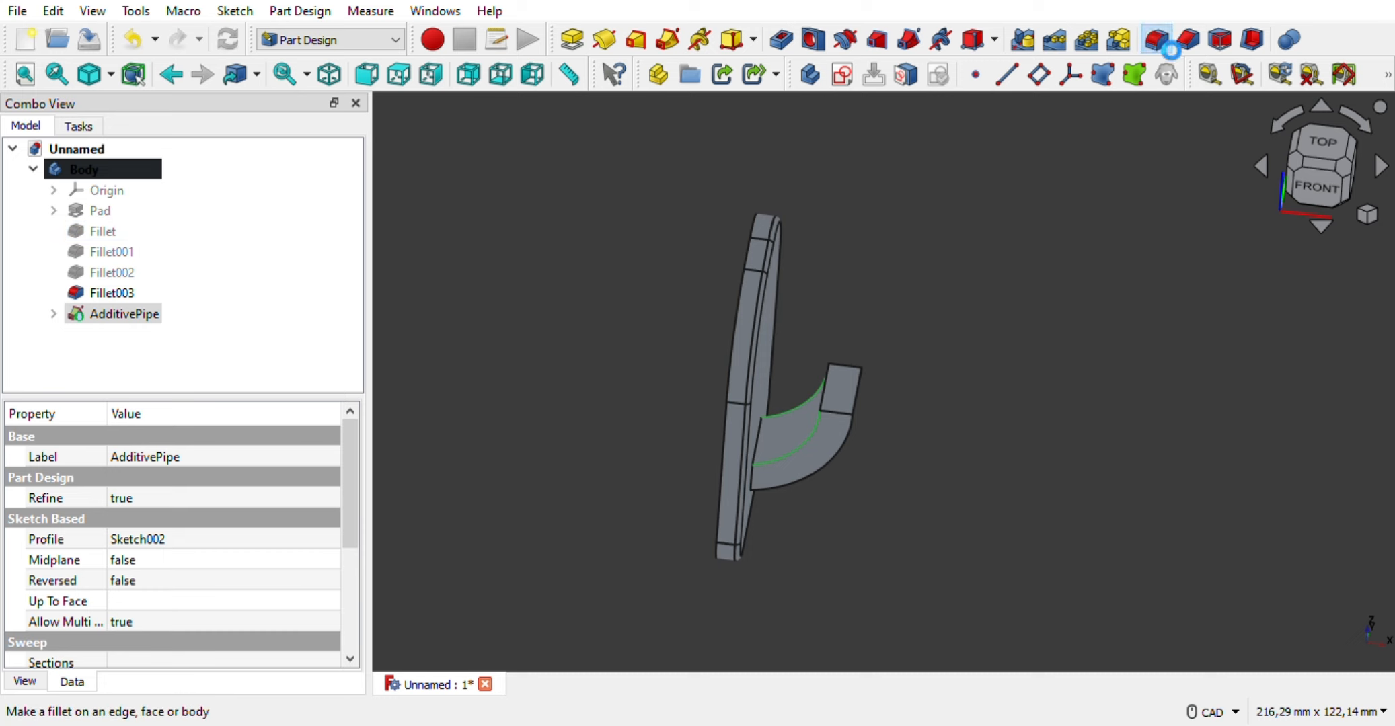
click(1170, 48)
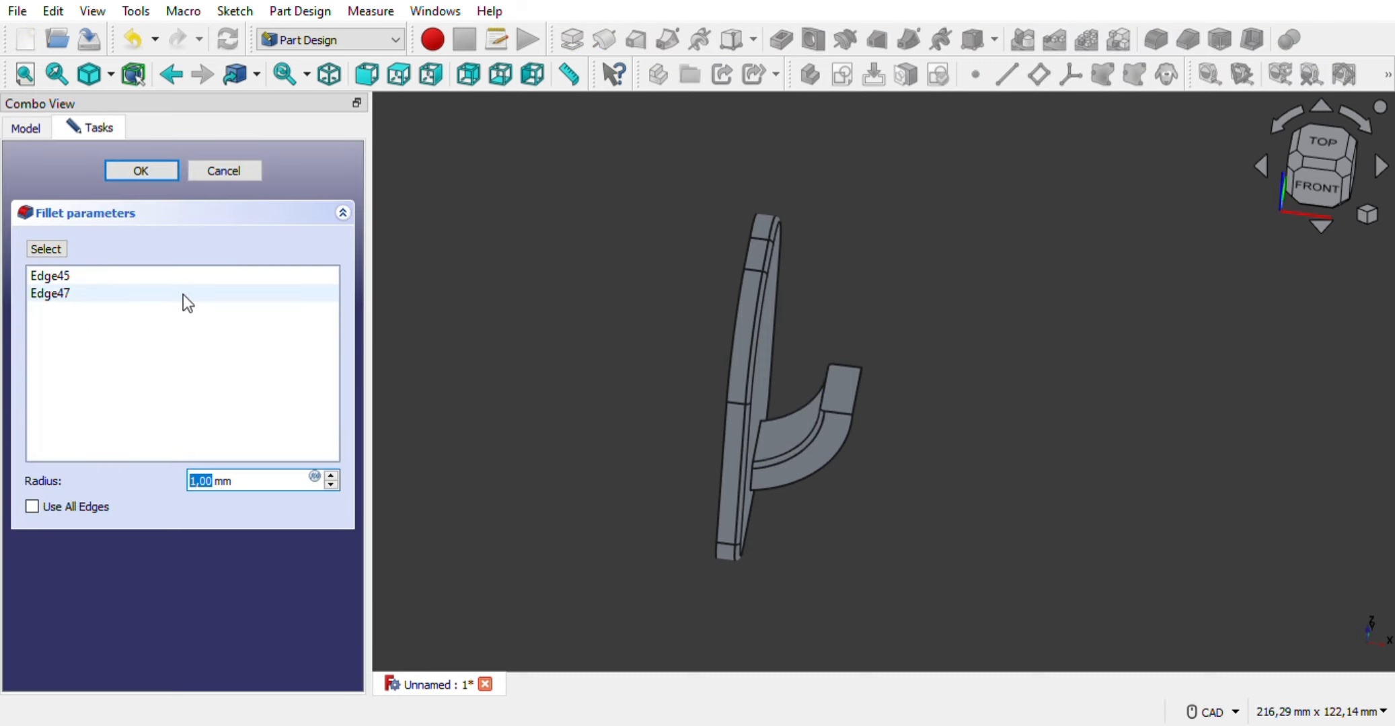
key(Return)
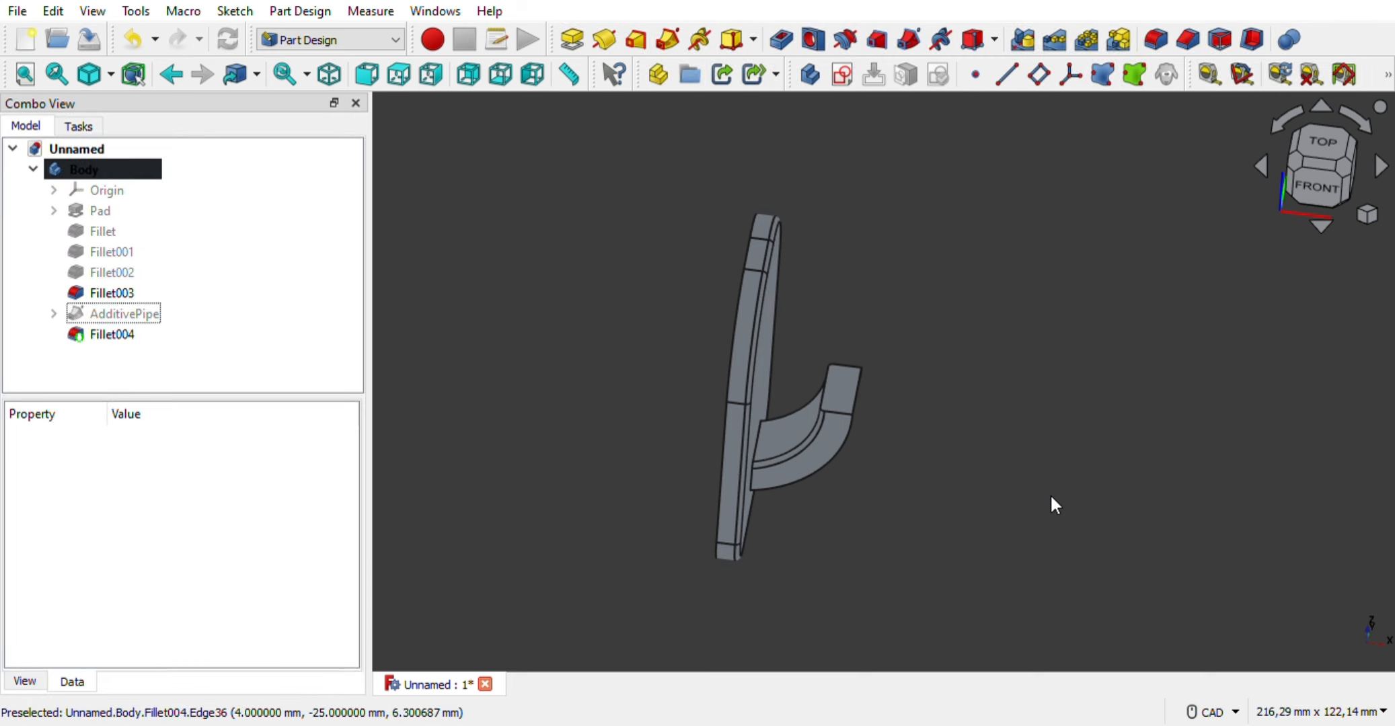
Fillet the two long curved edges on the outer side of the hook with a 2 mm radius
middle_drag(1051, 496, 943, 428)
middle_drag(1099, 471, 957, 269)
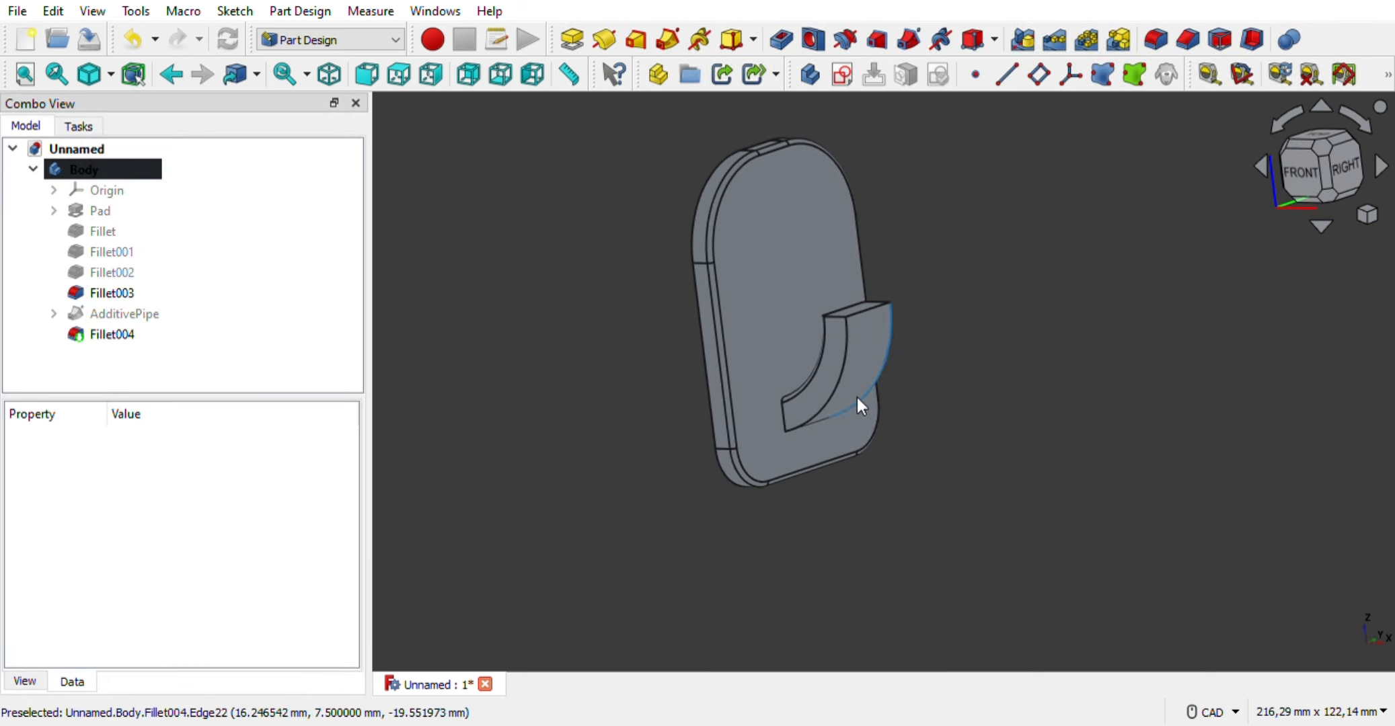
click(834, 386)
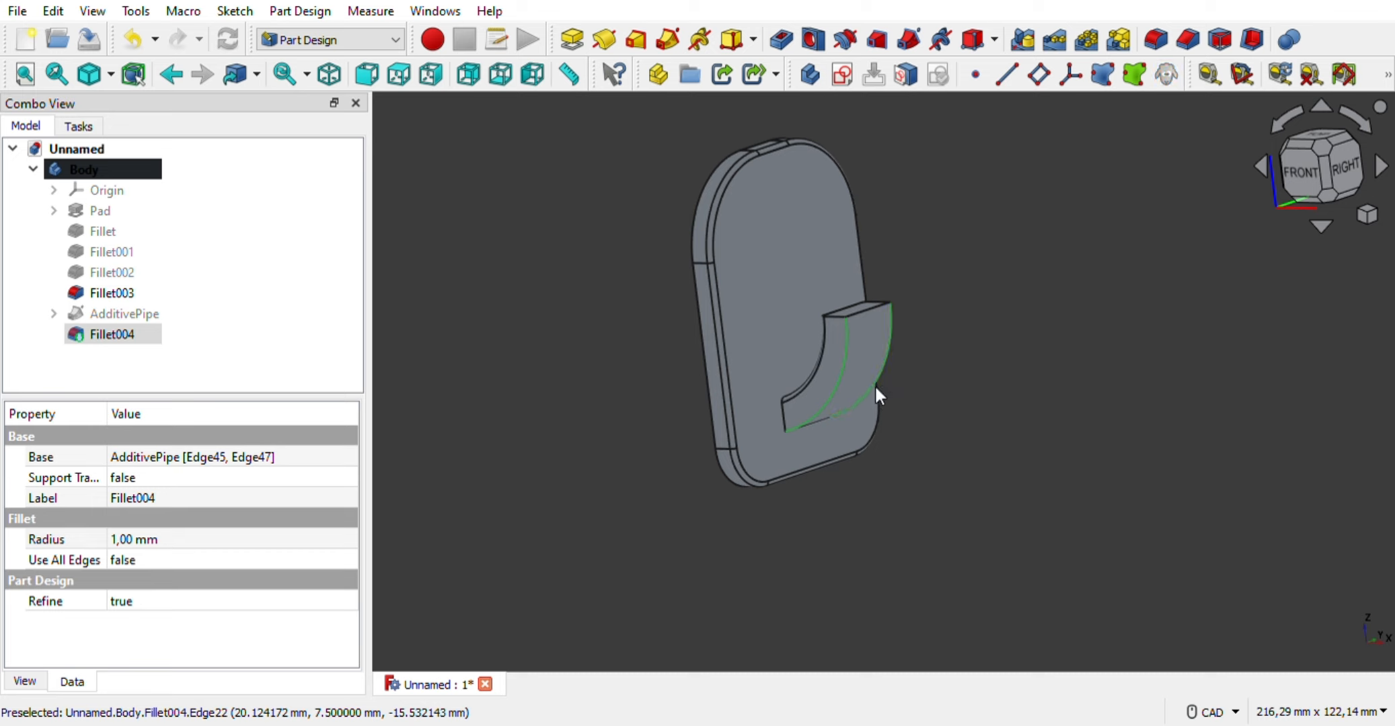
click(1156, 39)
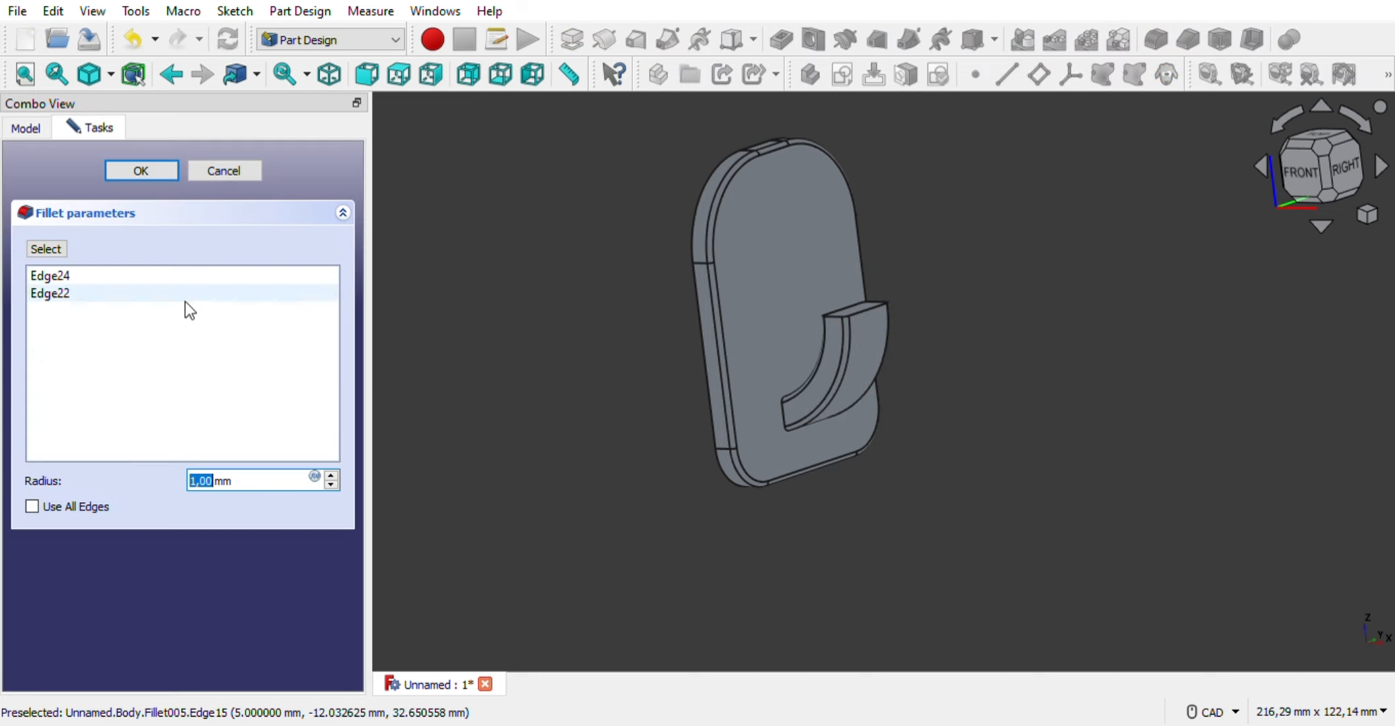
text(2)
key(Return)
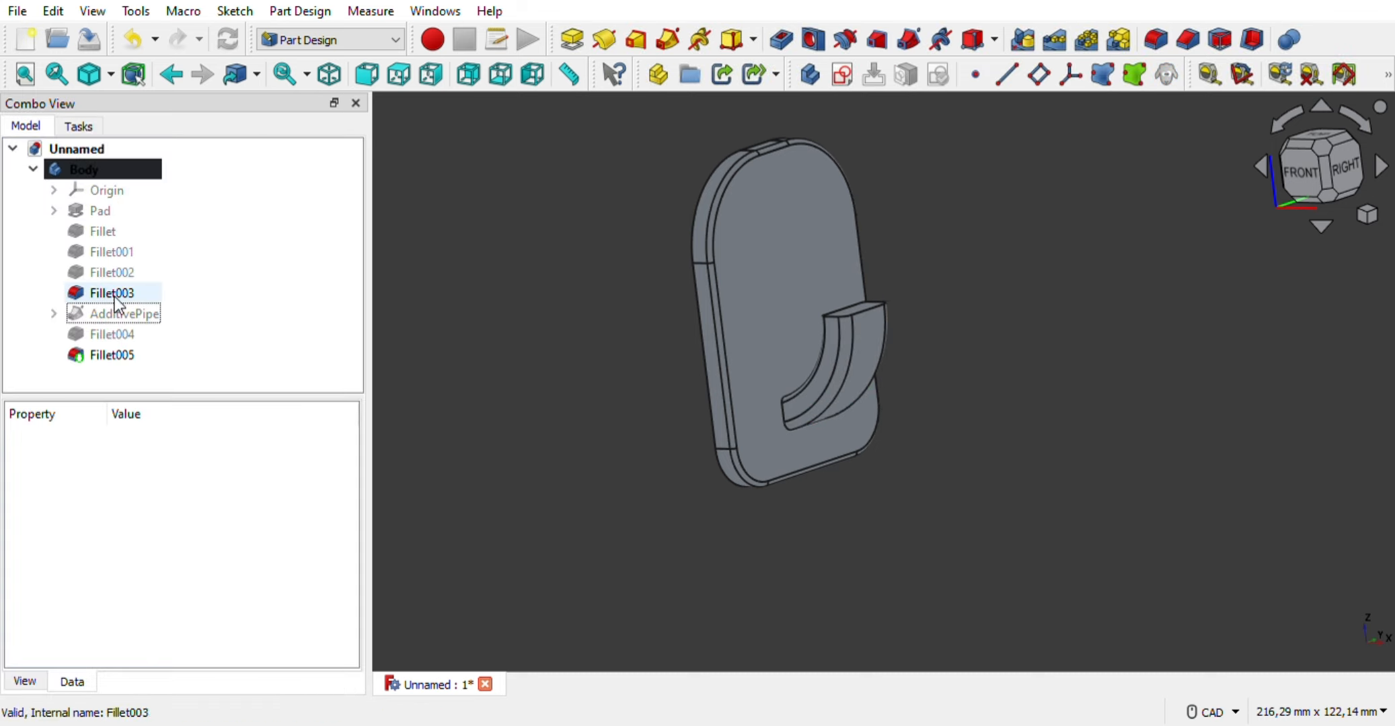
middle_drag(604, 425, 579, 523)
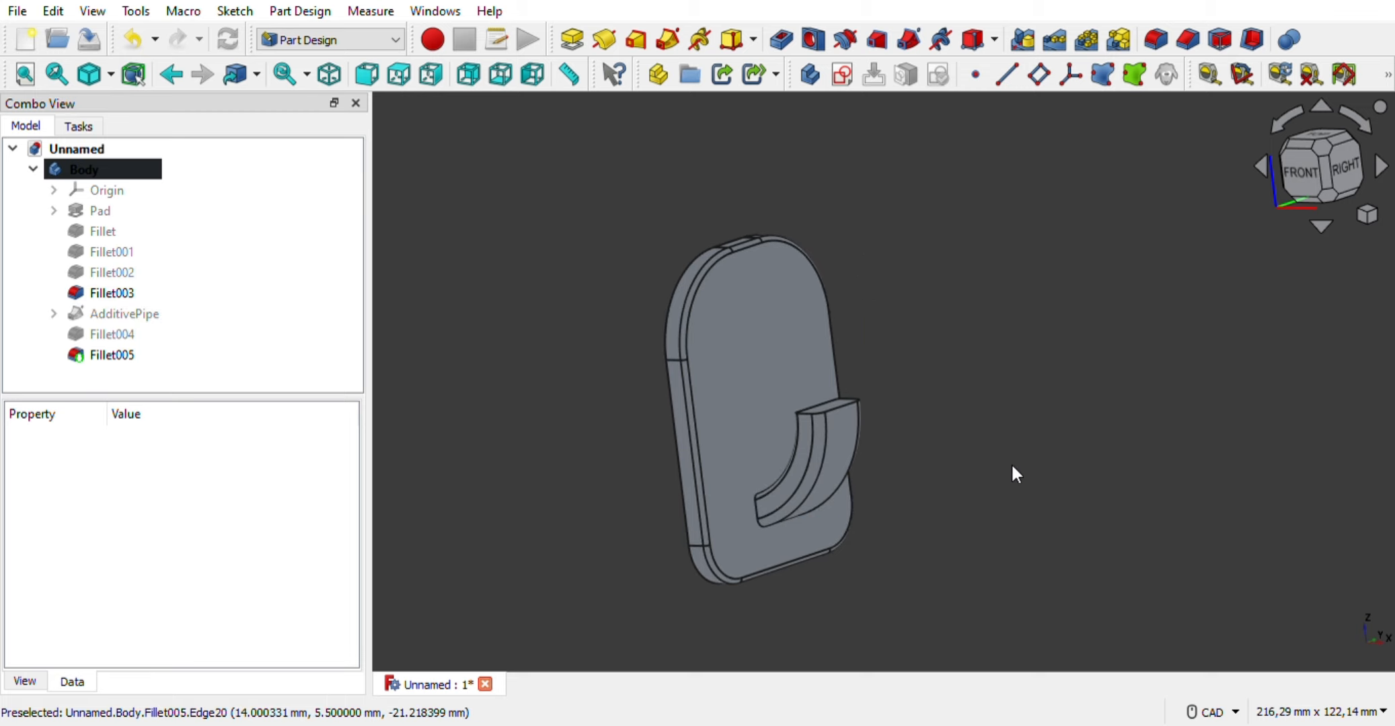
scroll(1013, 462, up, 1)
middle_drag(1011, 448, 1132, 436)
scroll(1119, 431, up, 1)
scroll(1120, 432, up, 1)
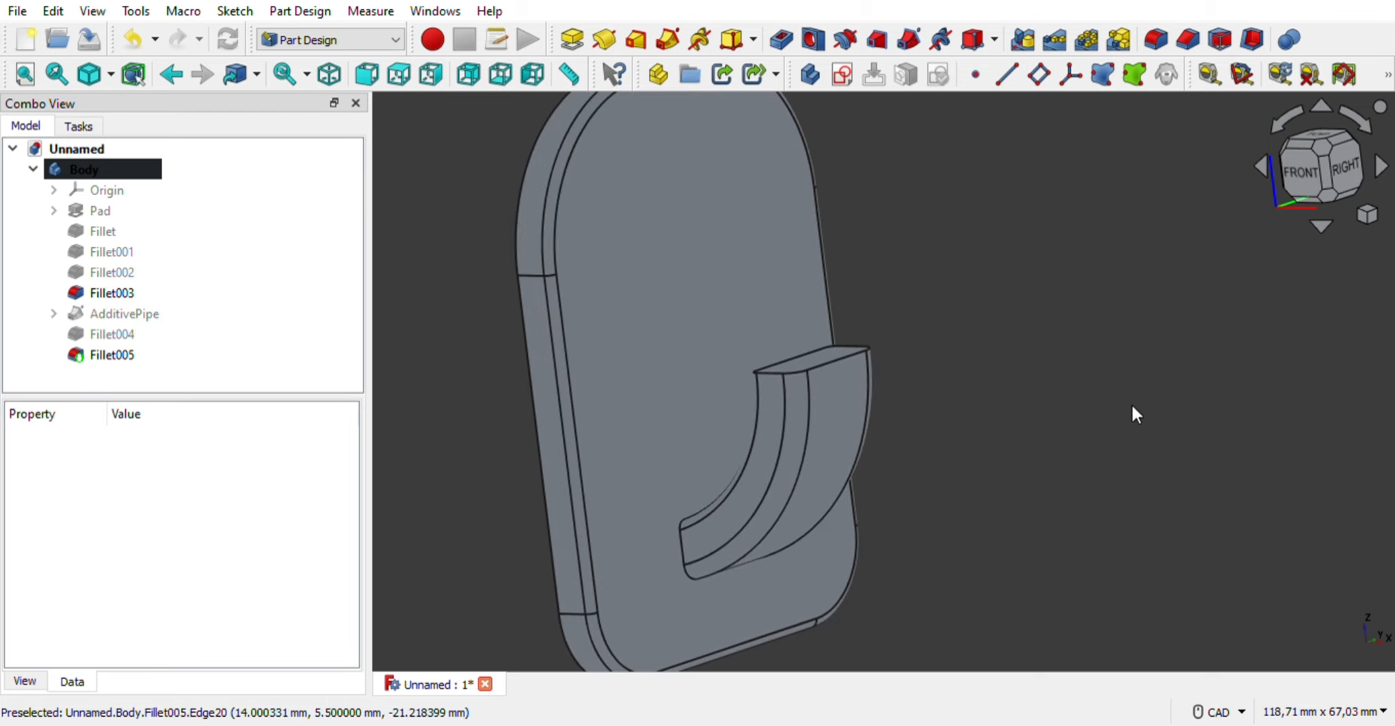
Set the body's shape color to orange in its display properties
middle_click(1084, 395)
middle_drag(1076, 387, 1185, 433)
click(83, 173)
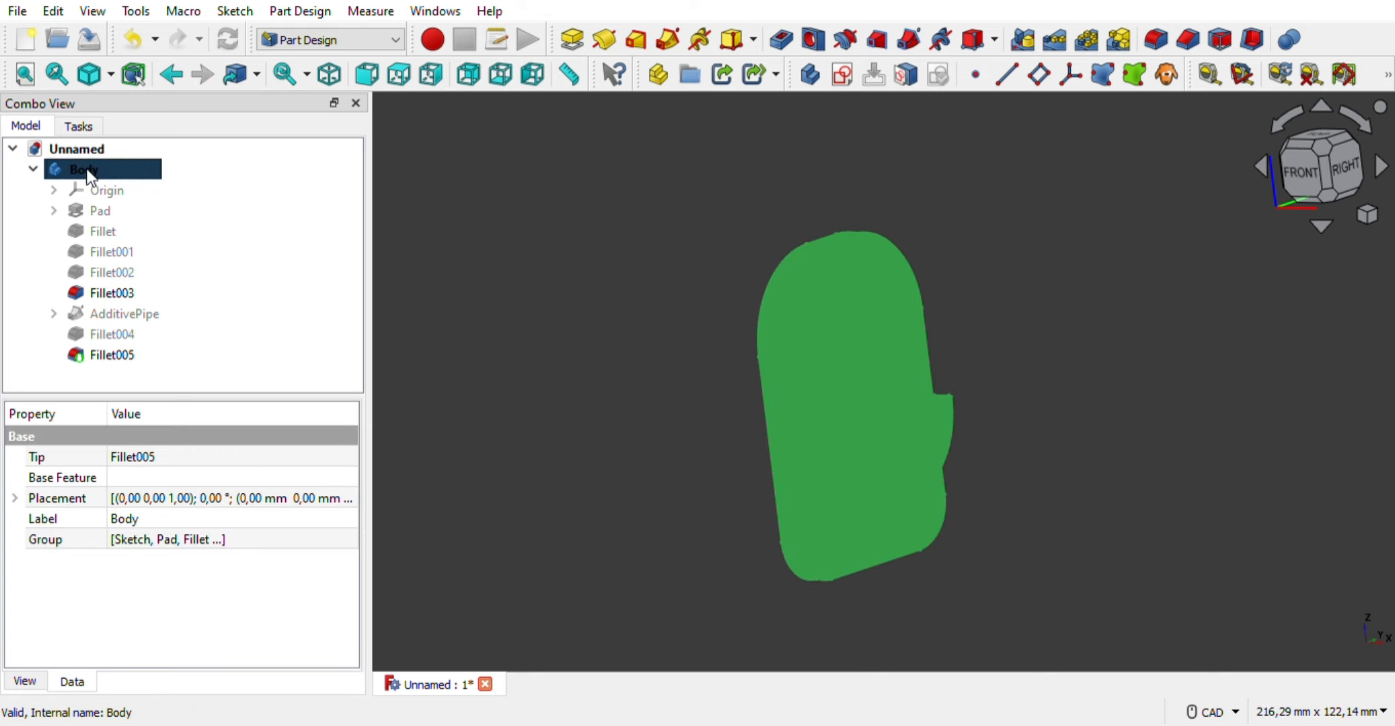
key(ctrl+d)
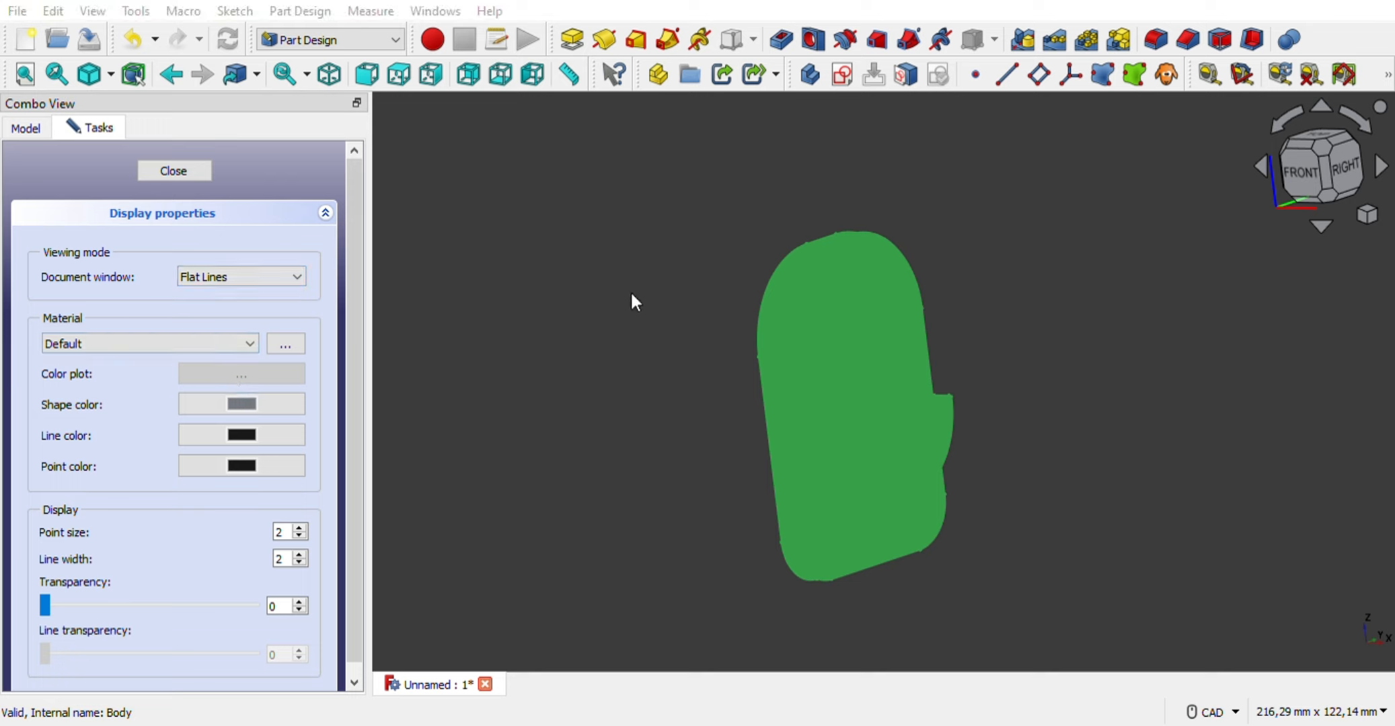
click(533, 326)
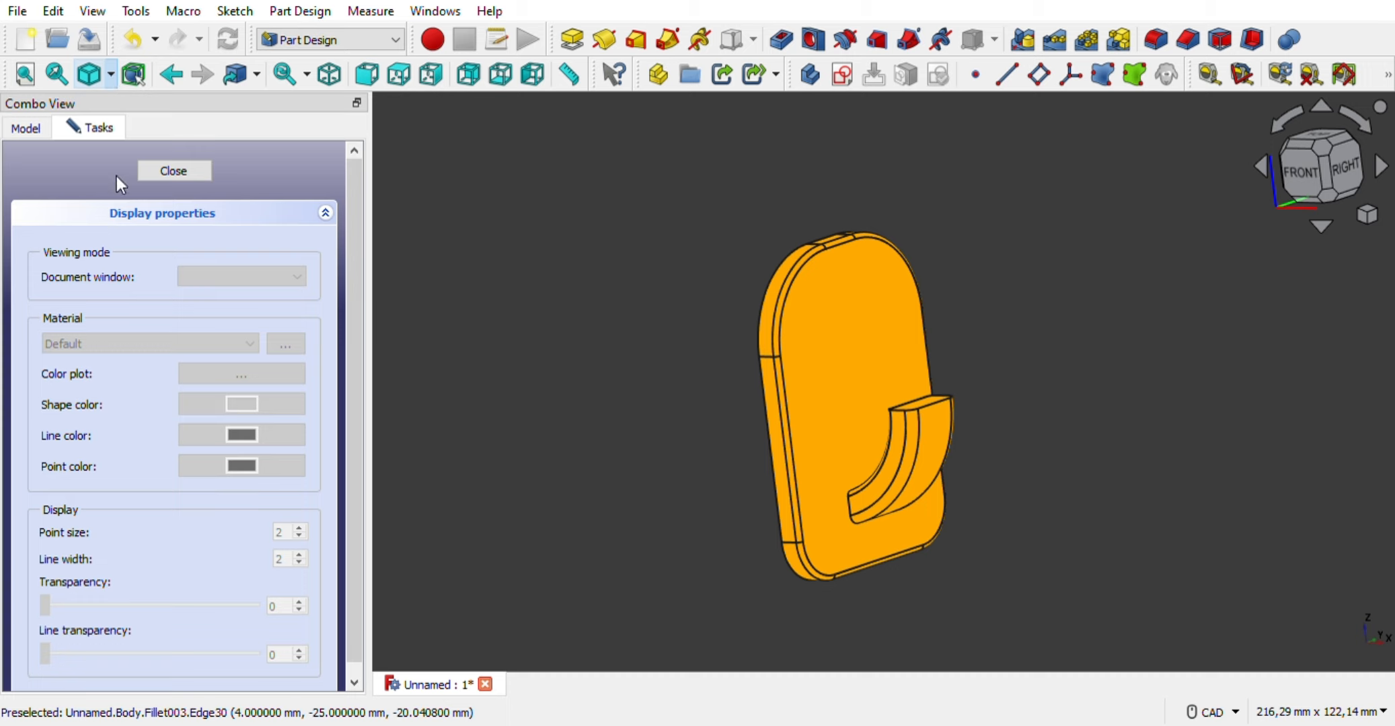
Try a flat display style without shading or edges on the model, and close the display properties
click(114, 220)
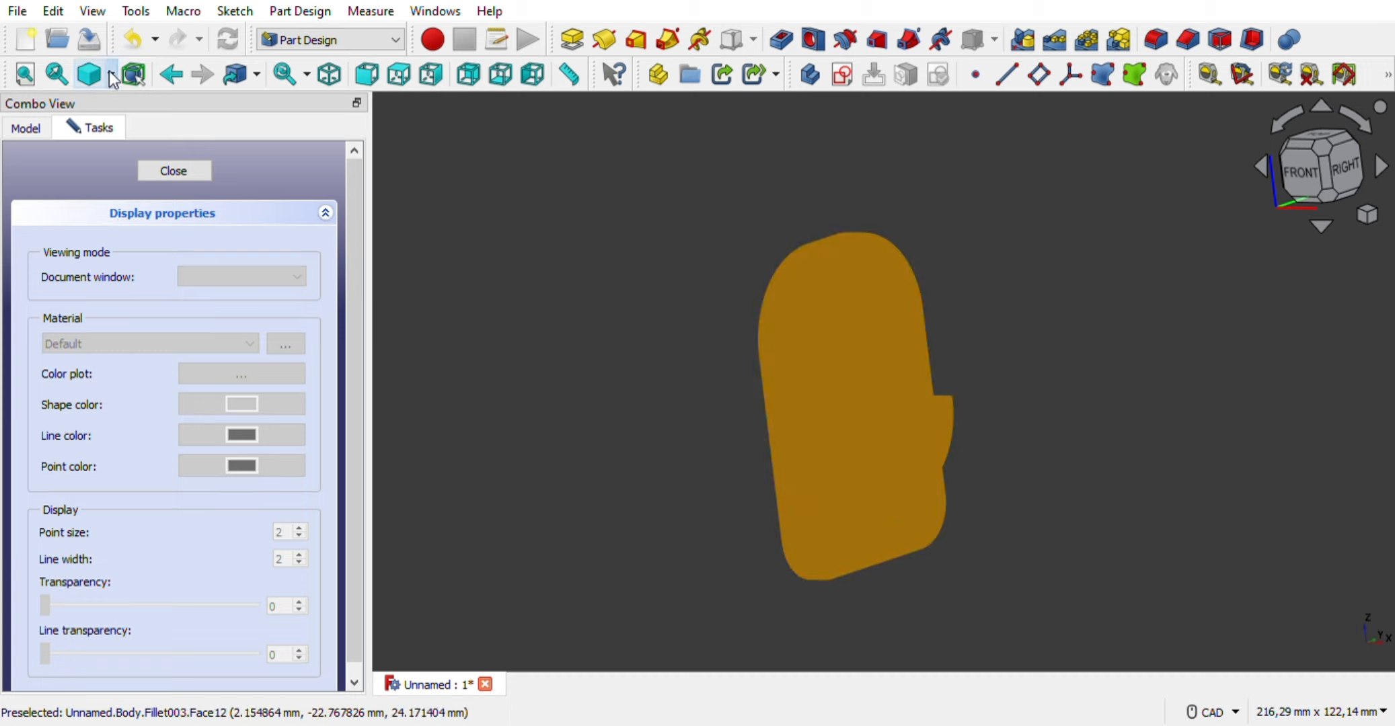
middle_drag(530, 313, 538, 311)
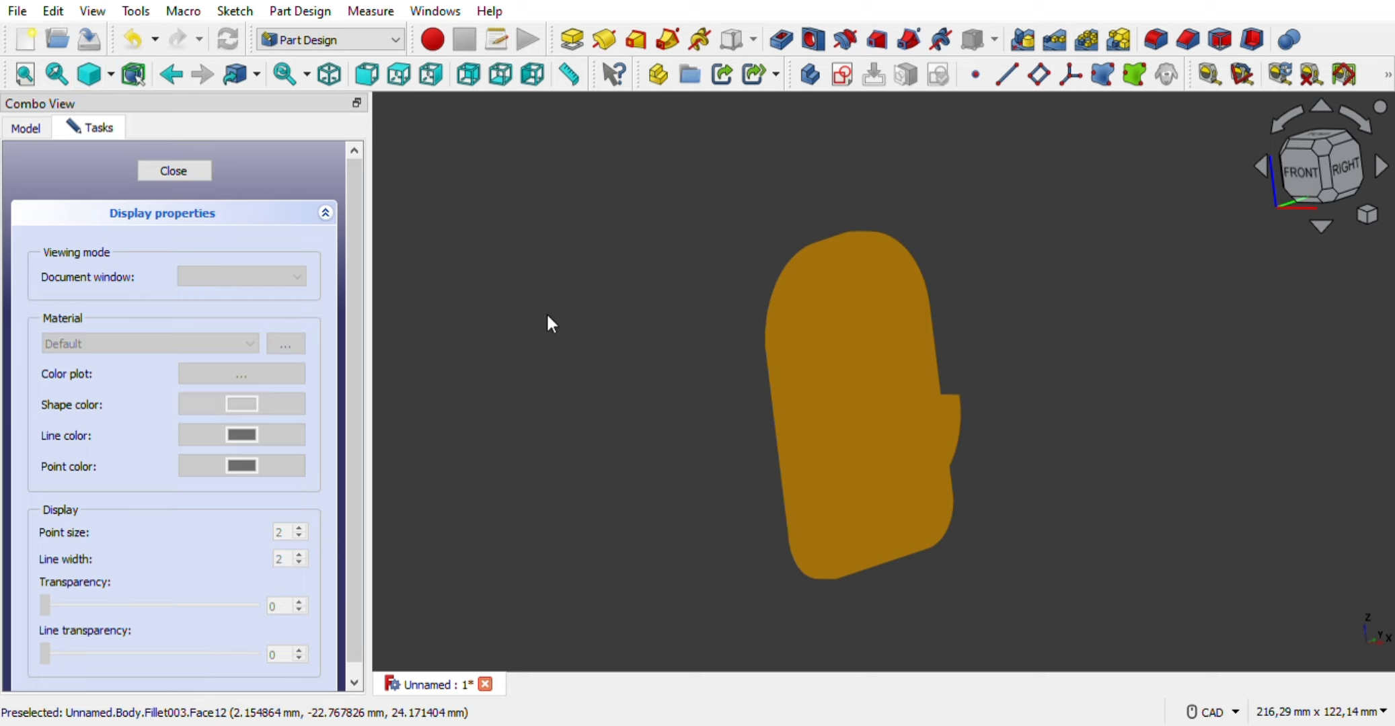
middle_drag(617, 278, 595, 214)
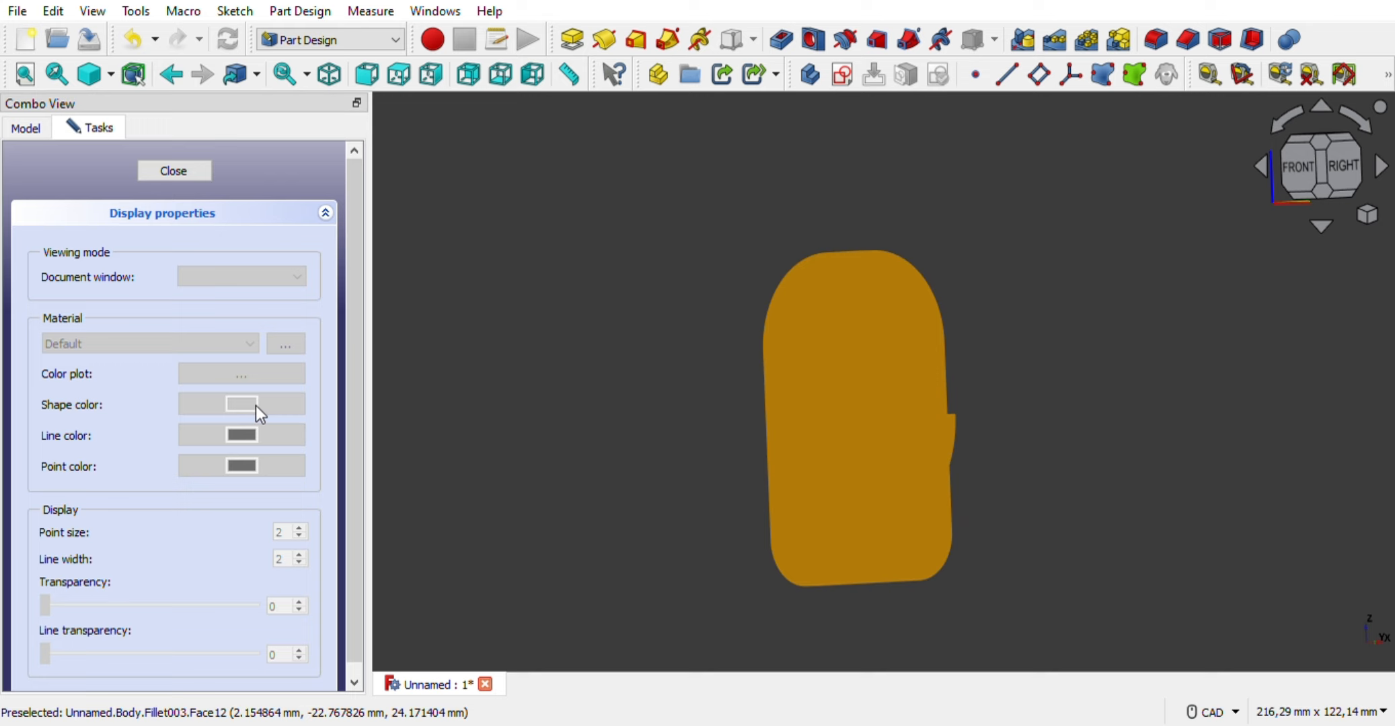
click(185, 173)
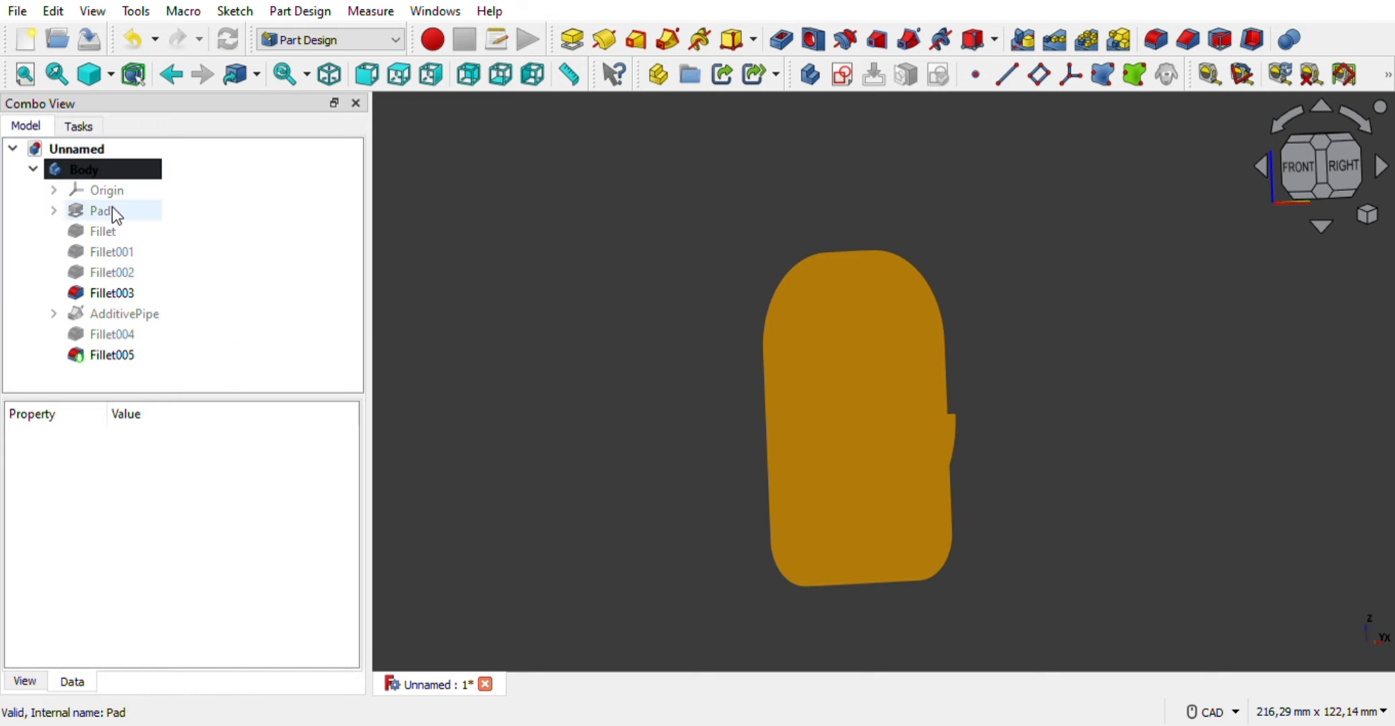
Reopen the body's display properties, keep orange as the shape color, and close them
click(116, 172)
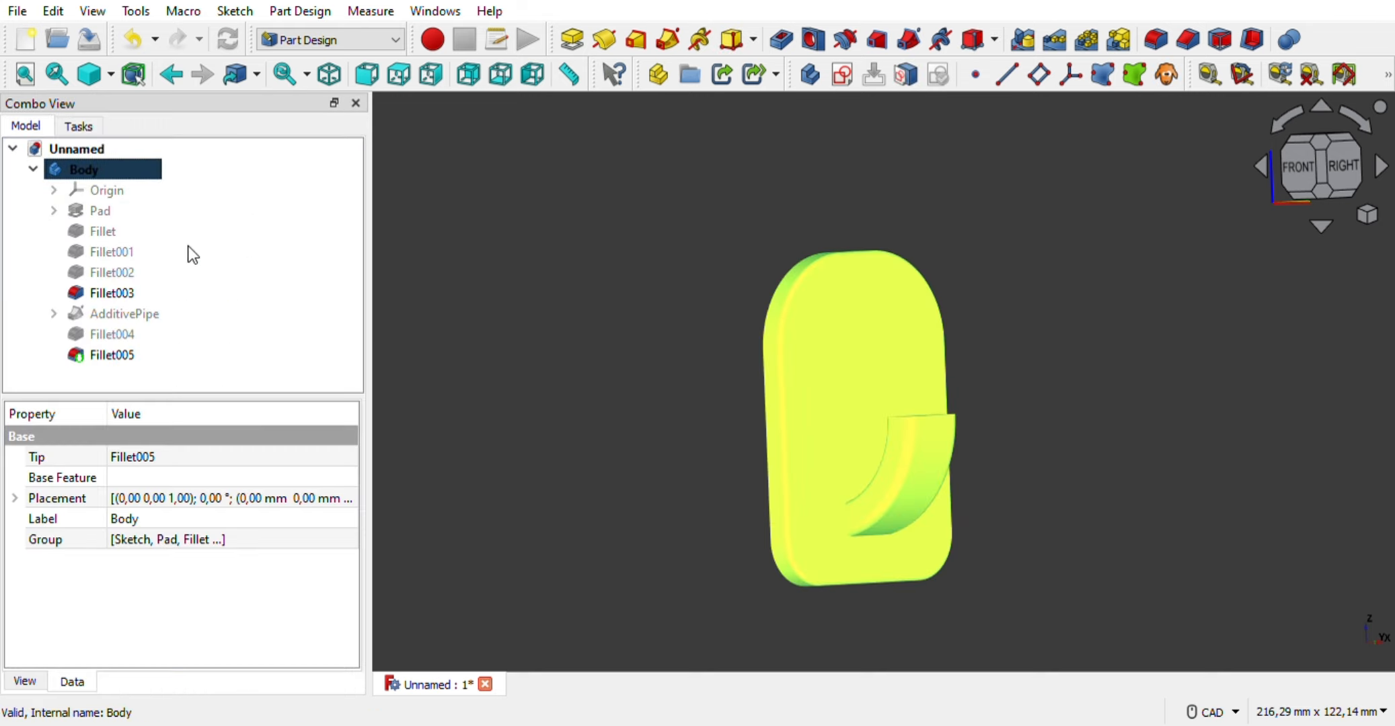
key(ctrl+d)
click(224, 404)
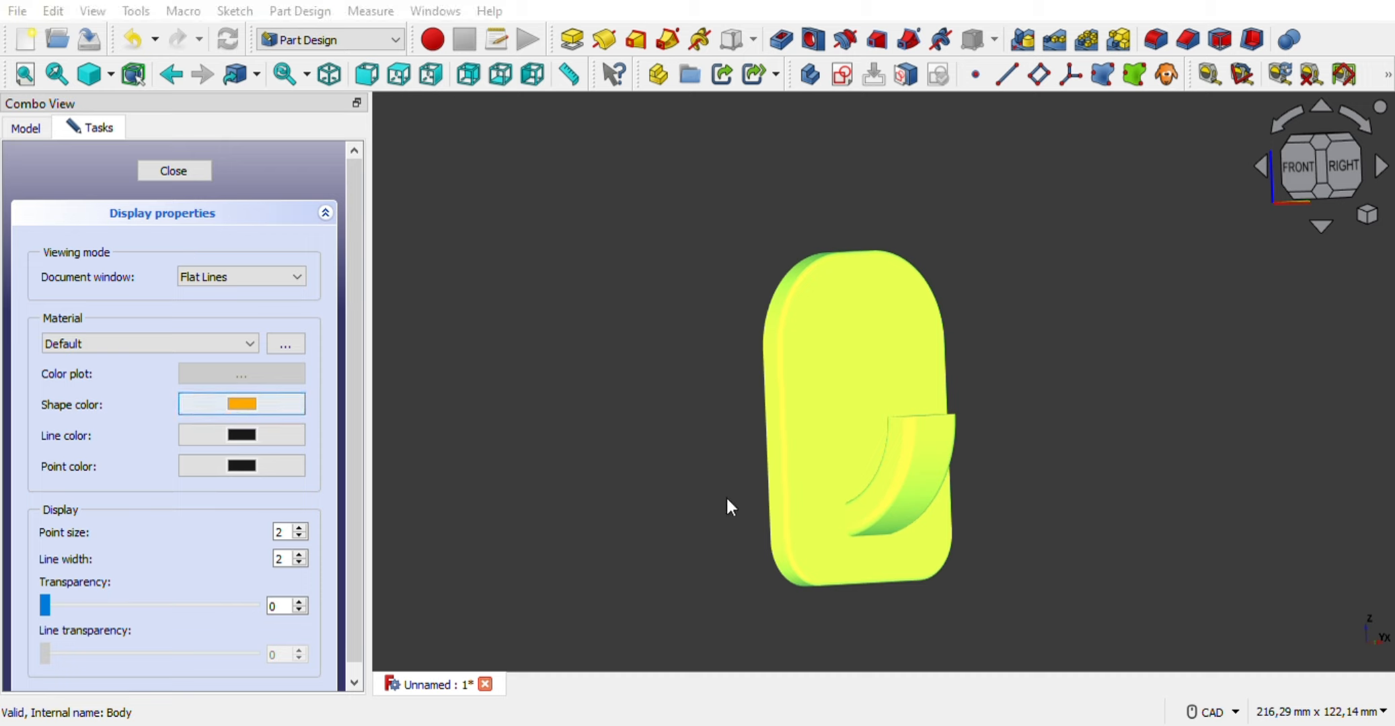
click(807, 532)
click(174, 171)
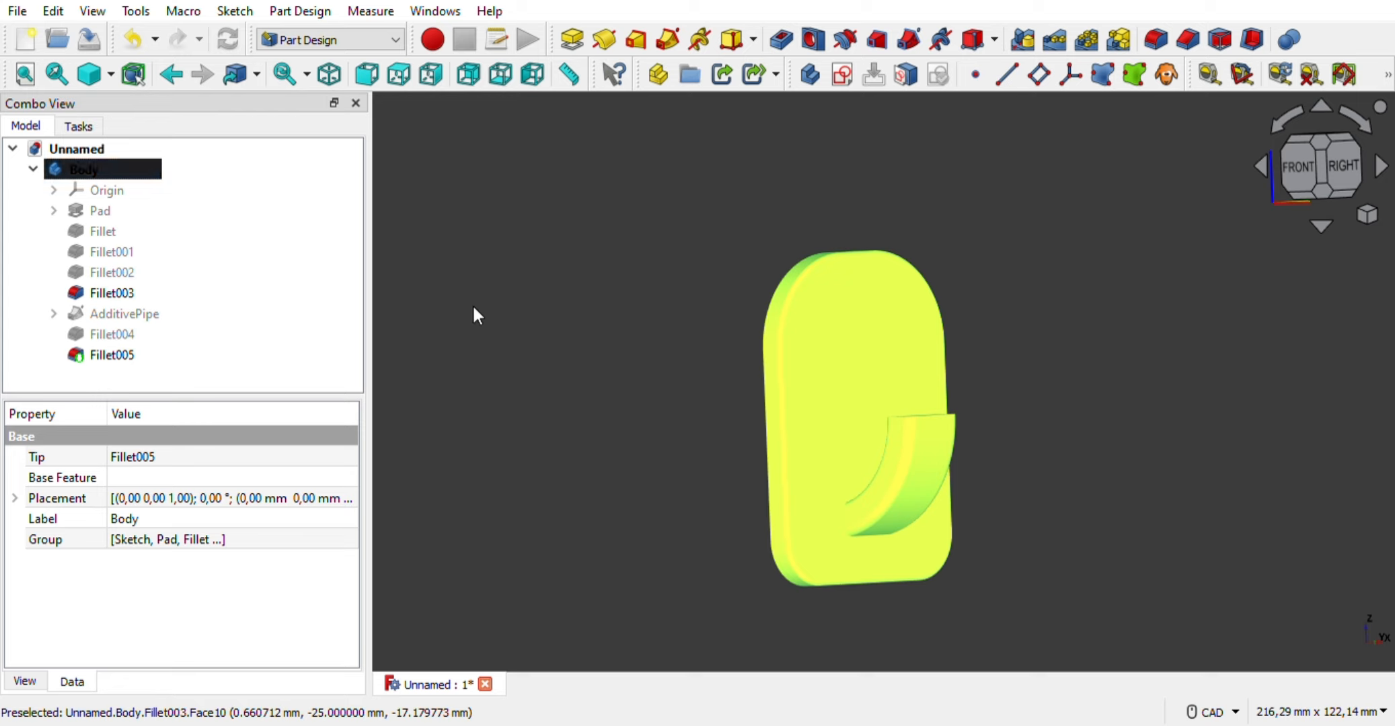
click(553, 205)
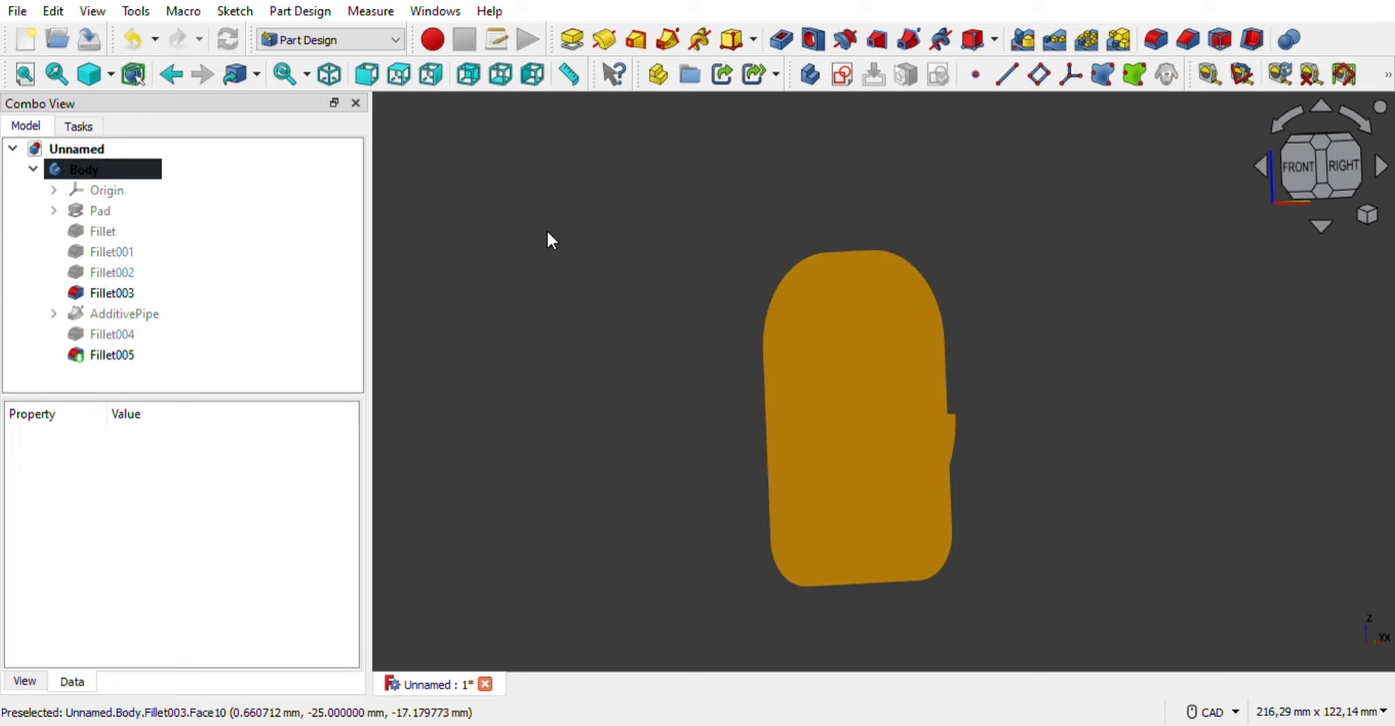
Switch the display to shaded with edges and inspect the orange plate and hook from an angled front view
click(115, 73)
click(137, 200)
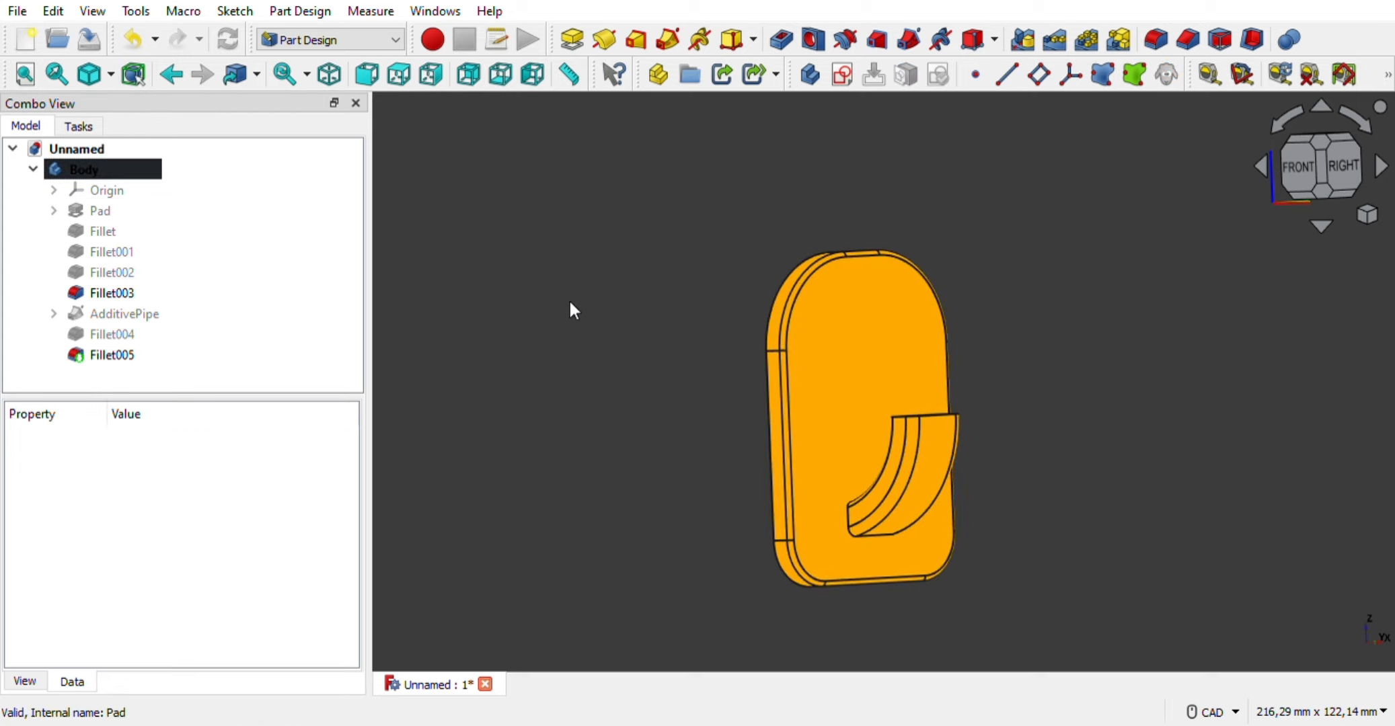
mouse_move(570, 303)
middle_down()
mouse_move(694, 323)
mouse_move(589, 308)
middle_up()
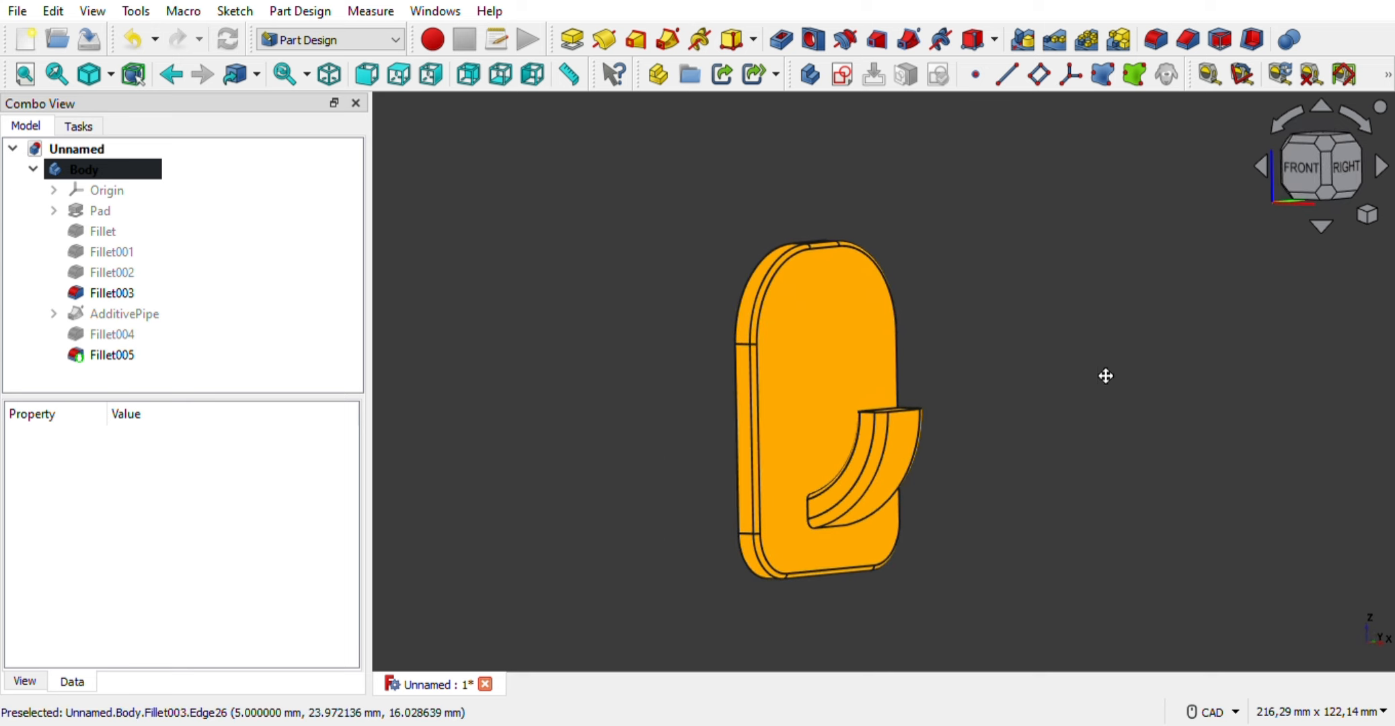
middle_drag(1106, 376, 1239, 281)
scroll(1083, 323, up, 2)
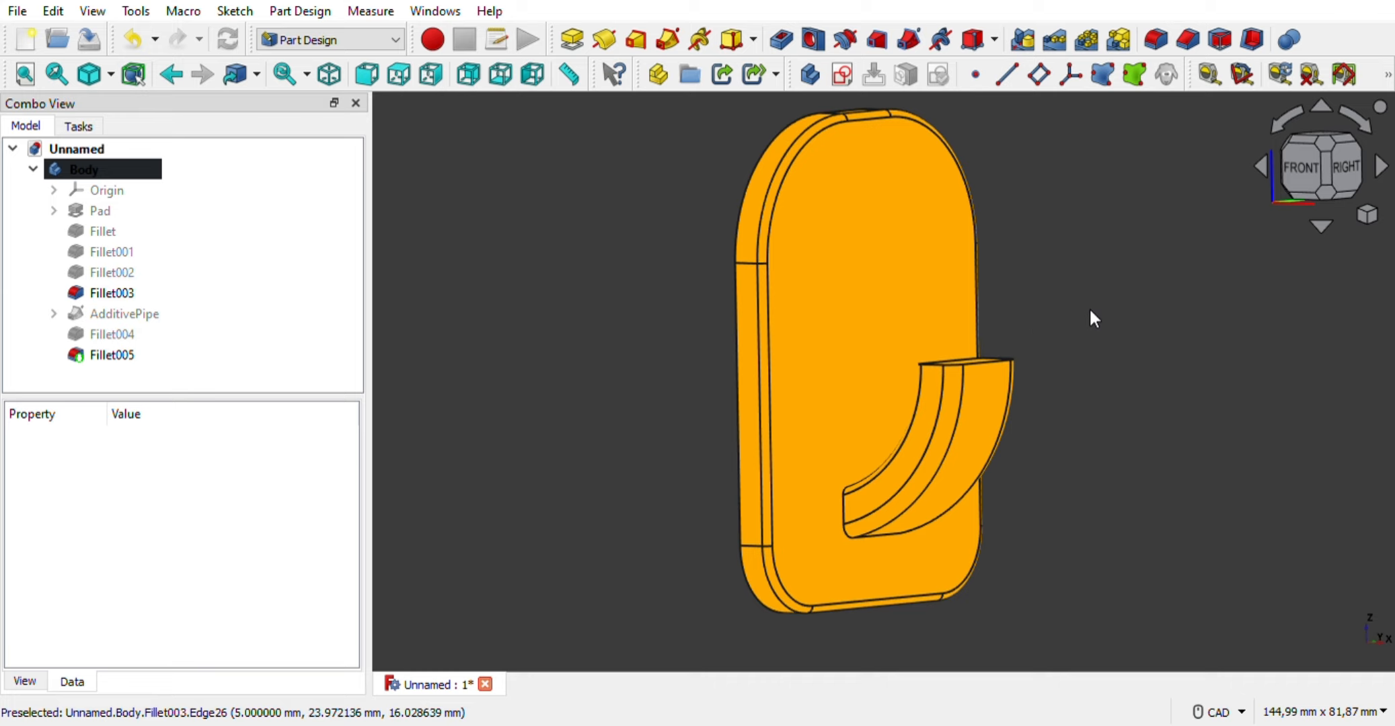
middle_drag(1107, 315, 1111, 363)
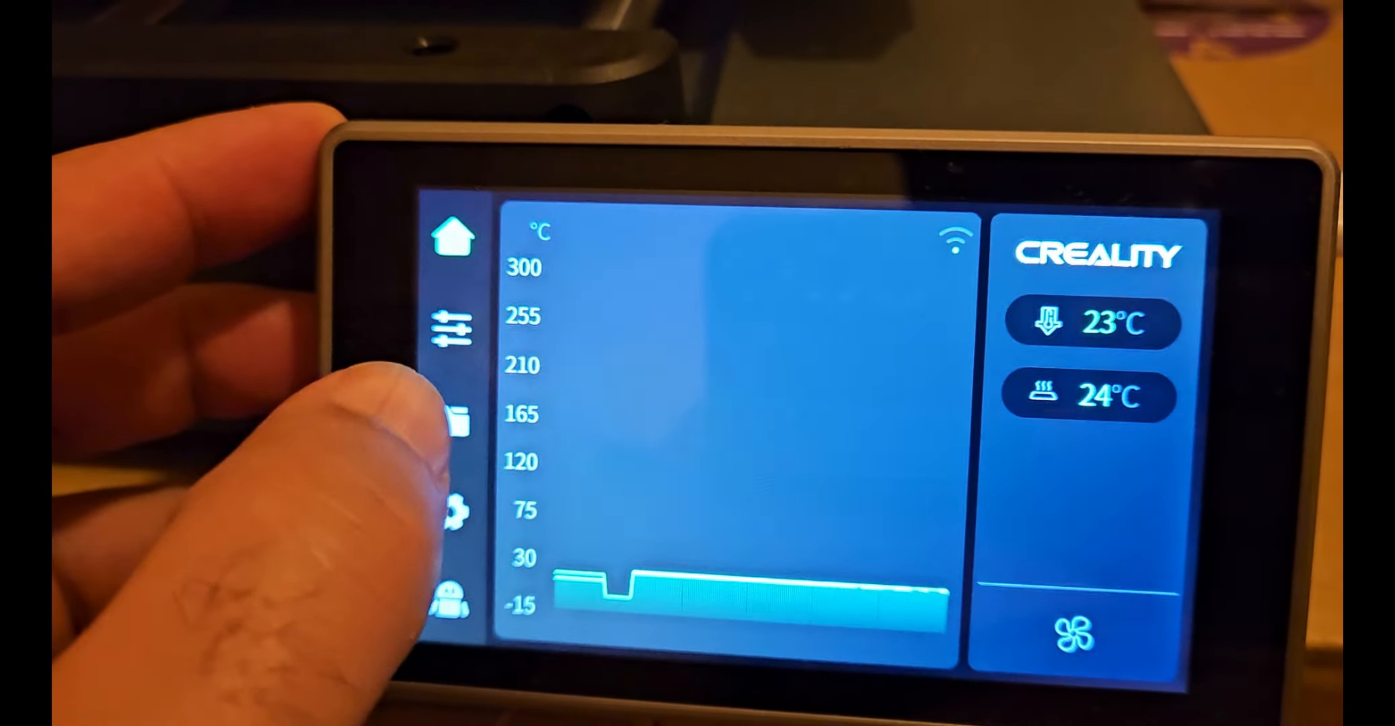
click(406, 427)
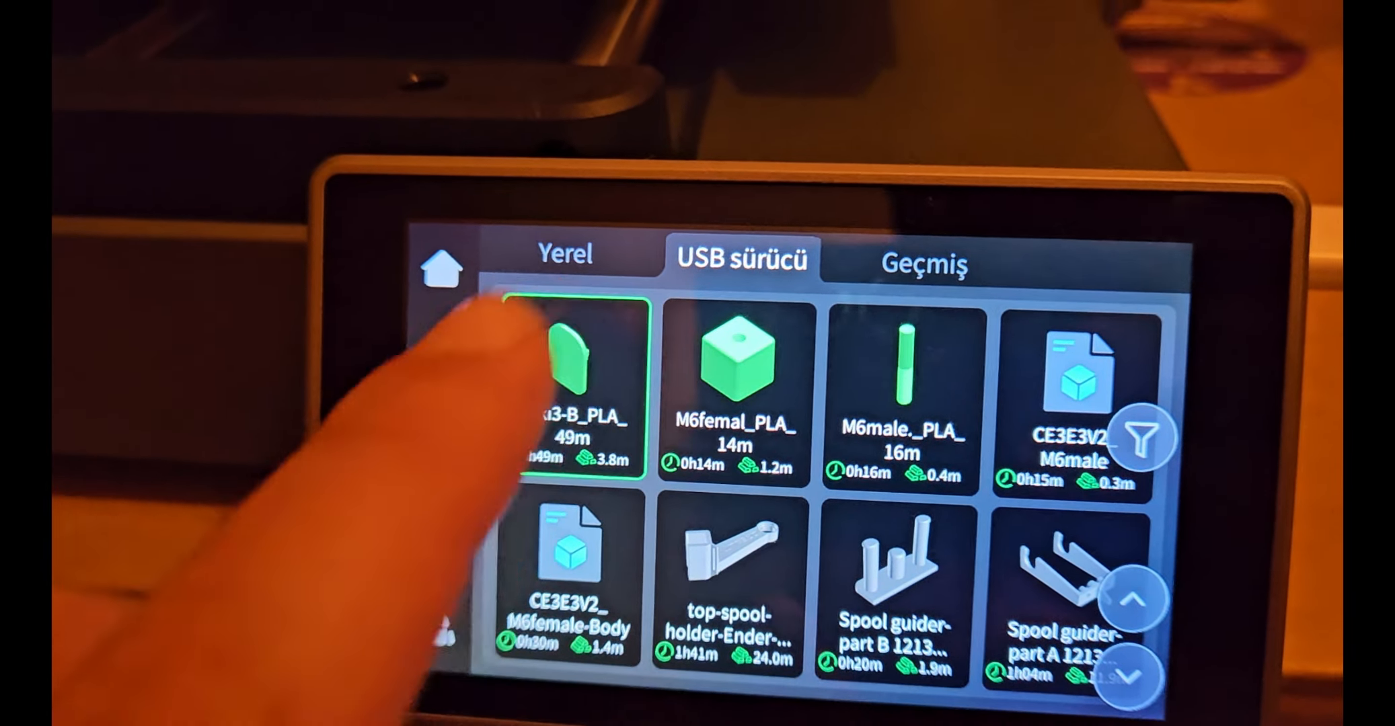
click(578, 336)
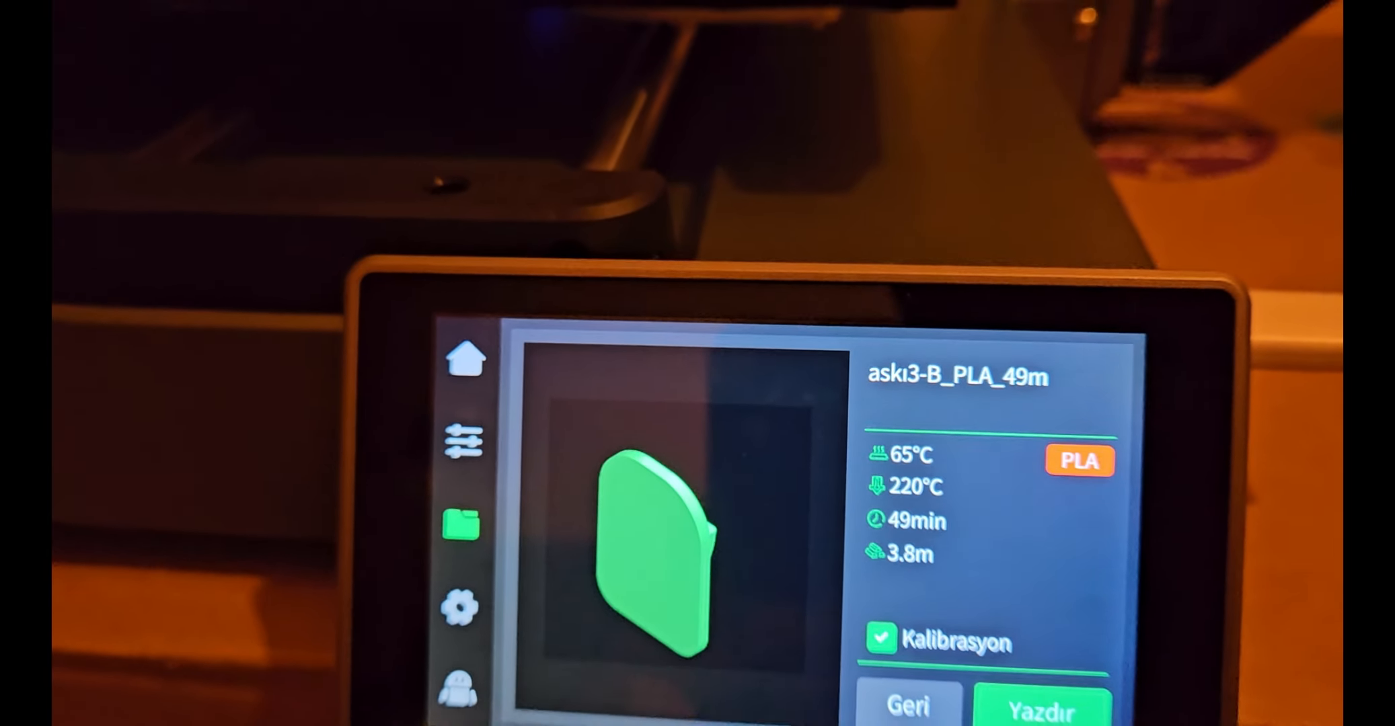
click(908, 595)
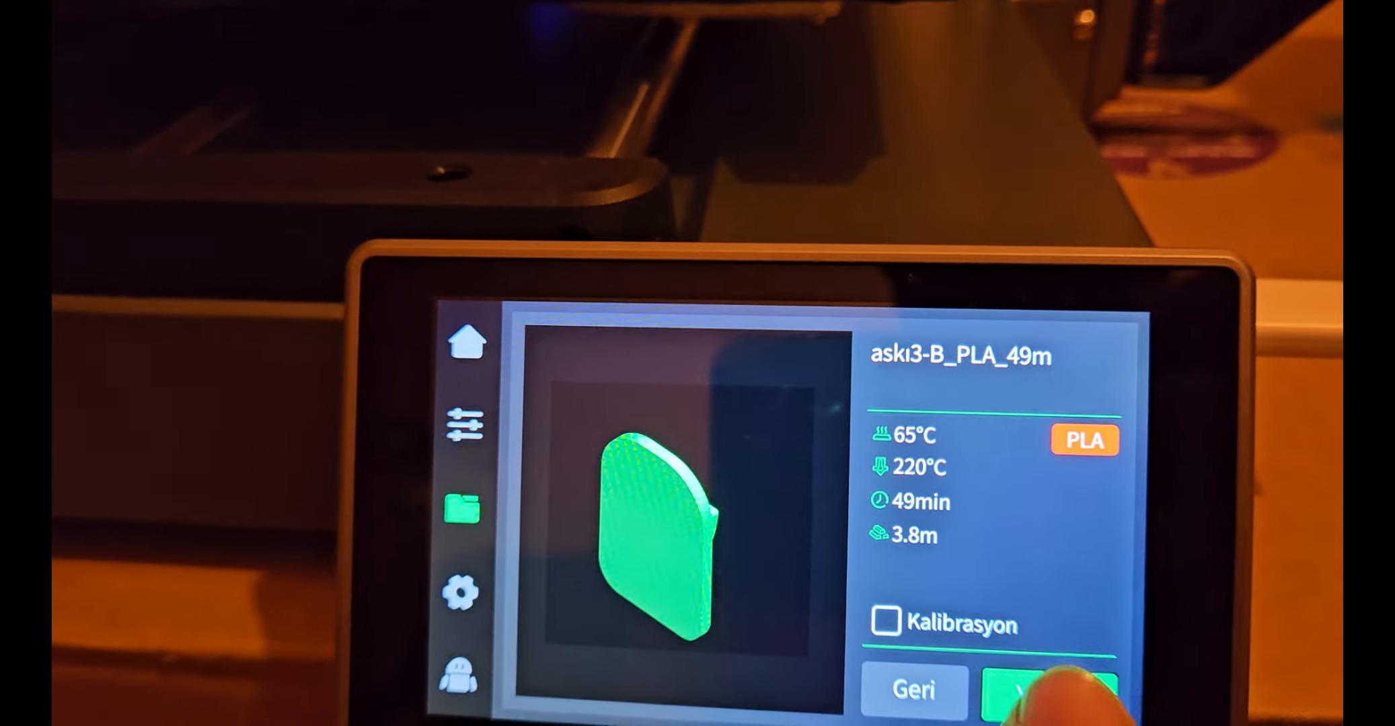
click(1049, 689)
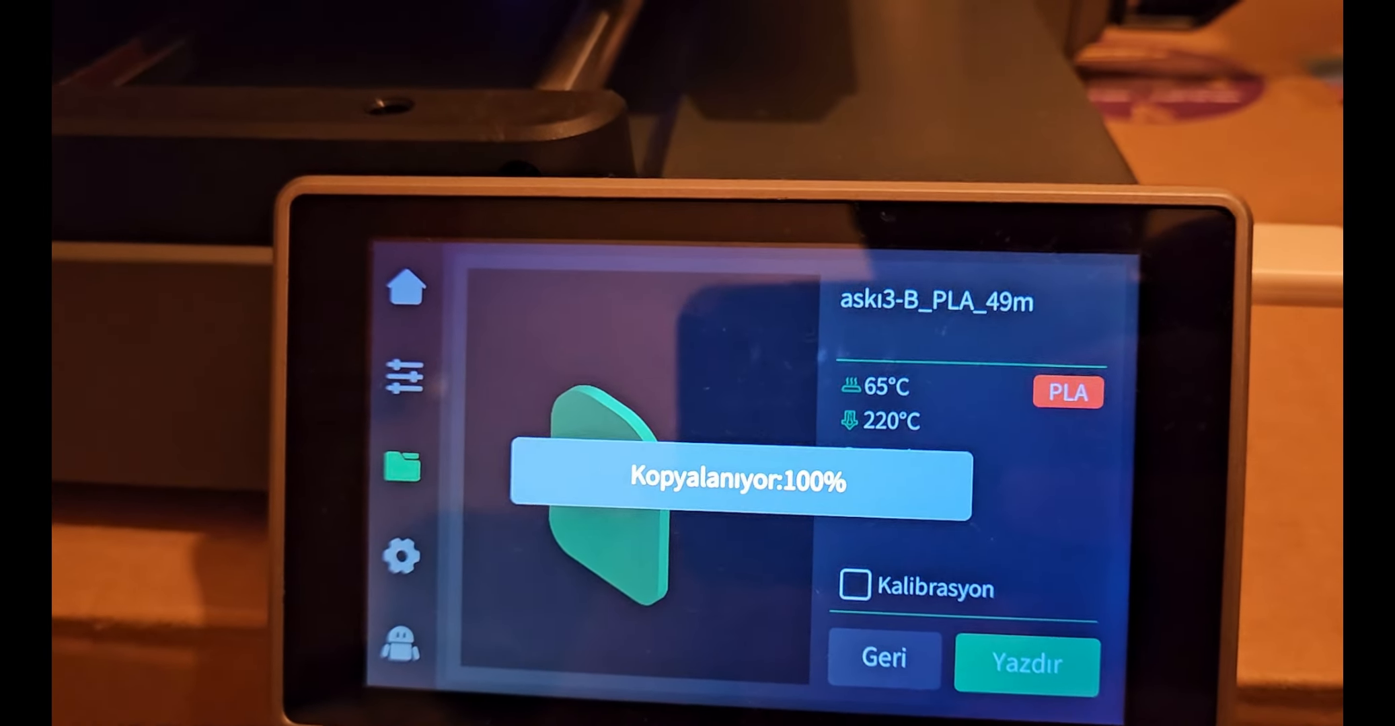